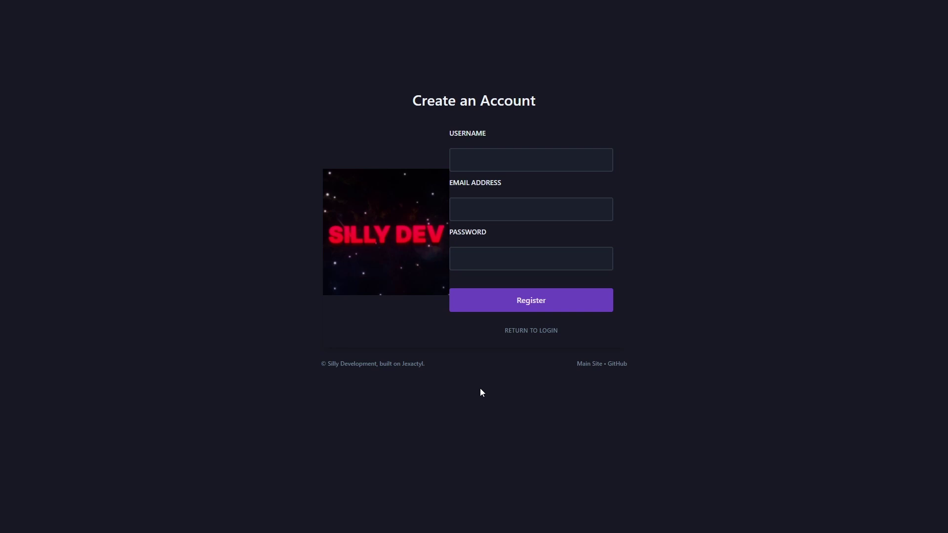
Go back to the SillyDev login page.
key("alt+Left")
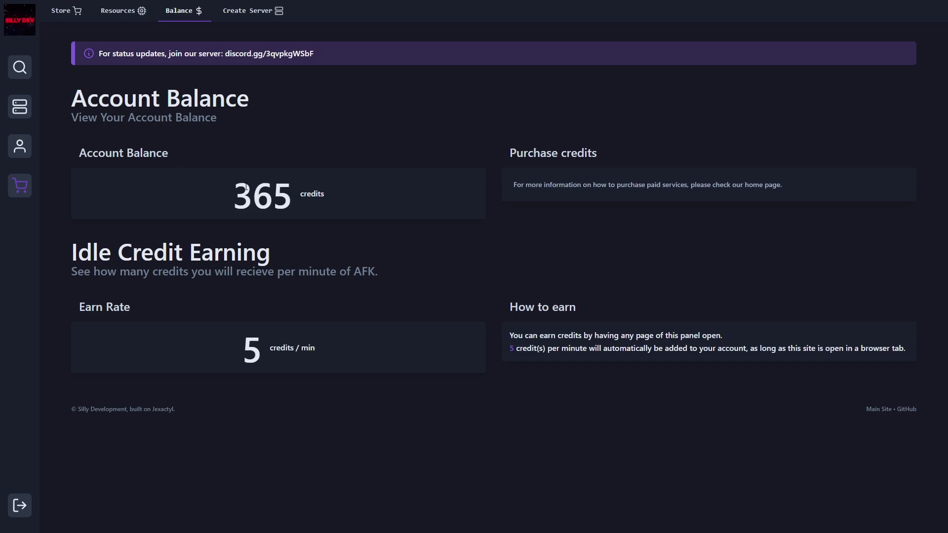
Highlight the 365-credit balance and the 5 credits-per-minute idle earn rate.
double_click(293, 195)
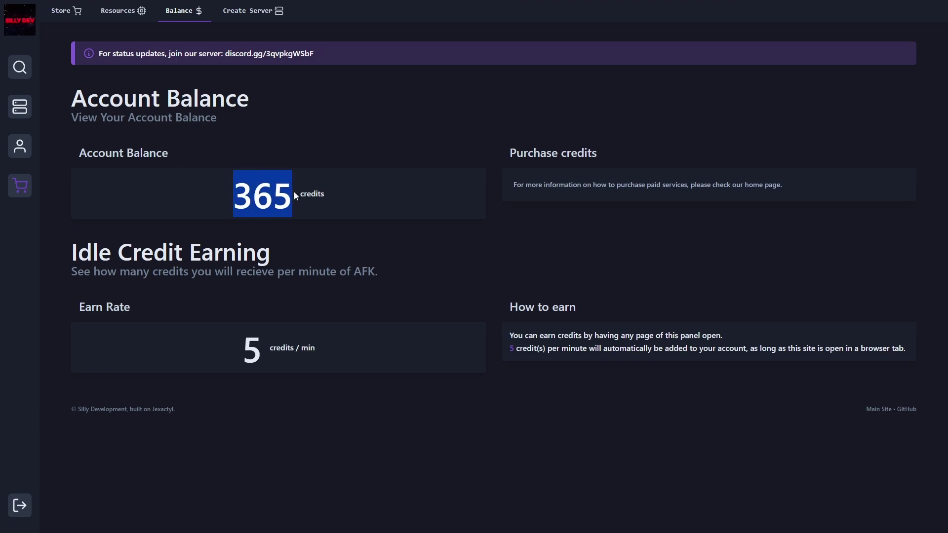
left_click(77, 291)
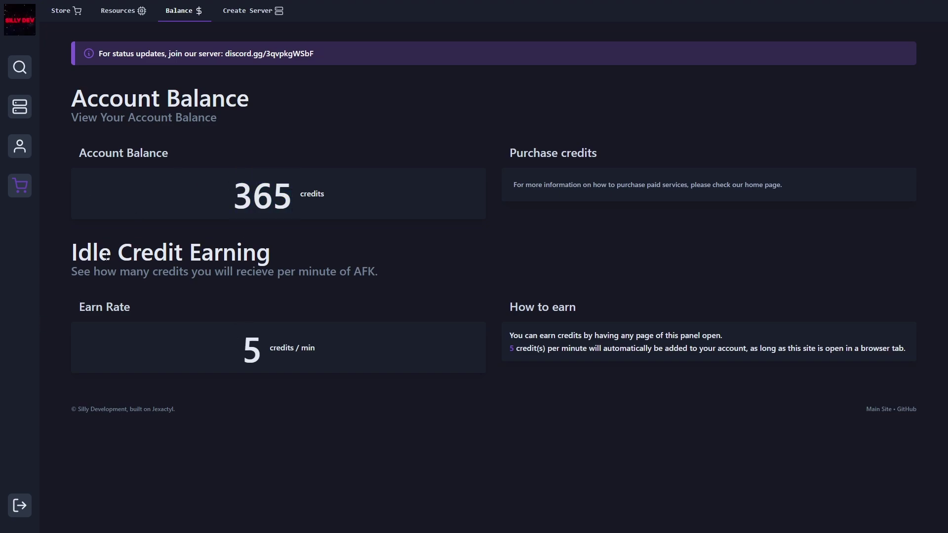
left_click_drag(272, 352, 331, 348)
double_click(259, 357)
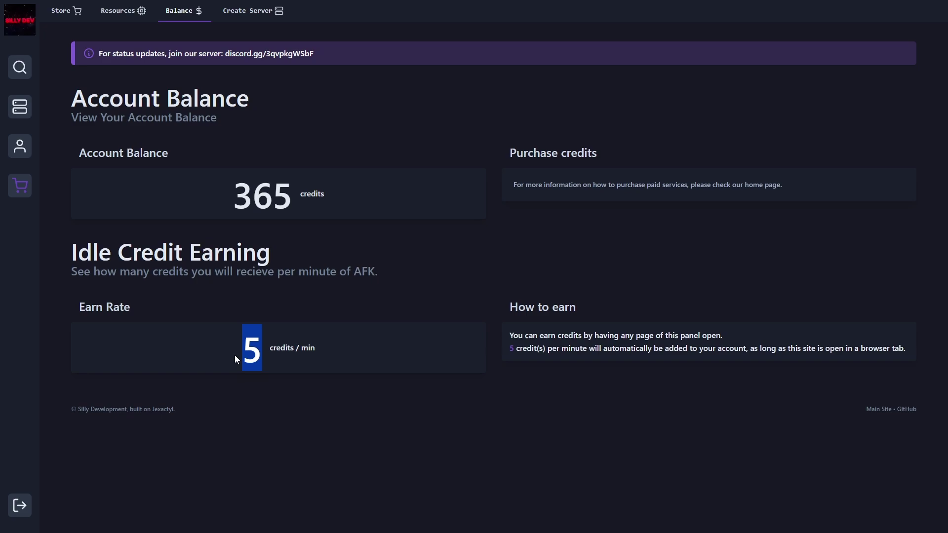
left_click_drag(234, 196, 334, 193)
left_click(206, 204)
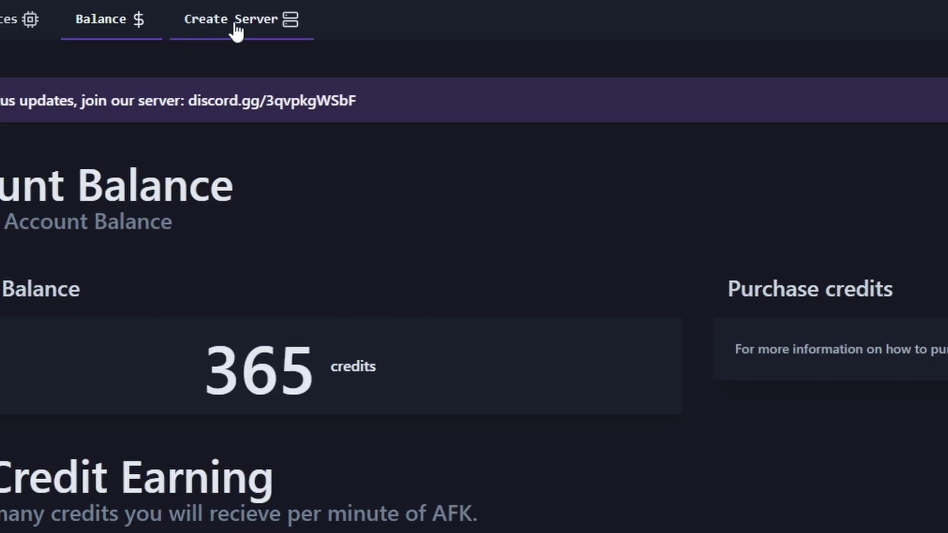
Name a new server 'tutorial server' with description 'tutorial hosat for a video'.
left_click(233, 24)
left_click_drag(172, 184, 75, 167)
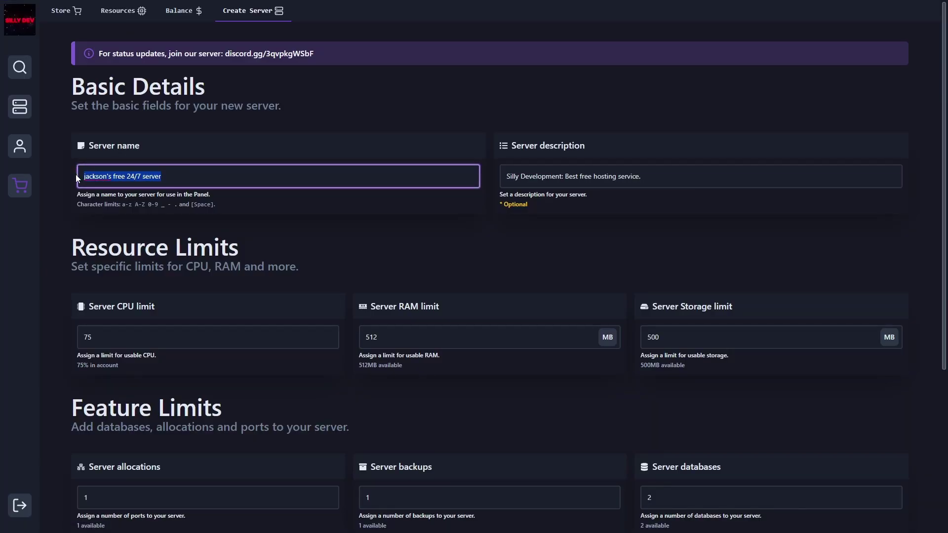
type("tutorial server")
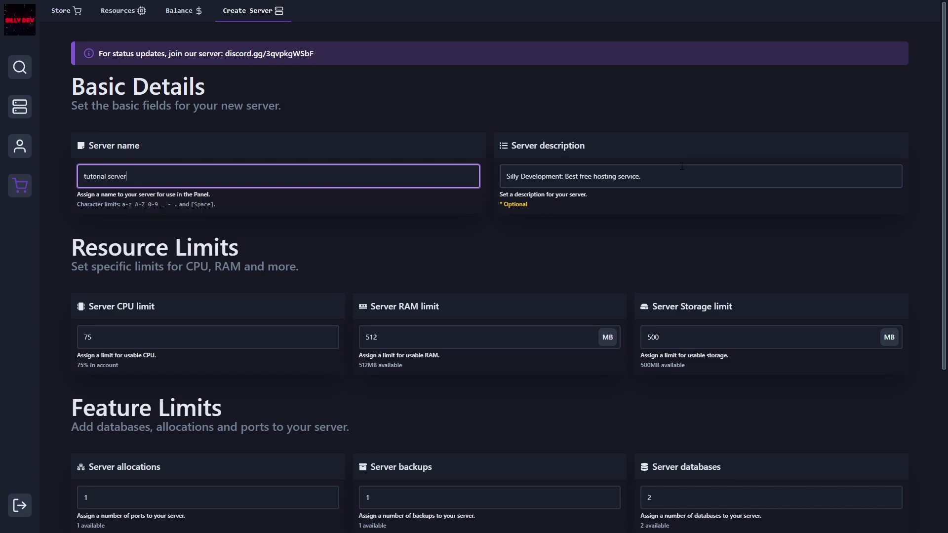
key("Tab")
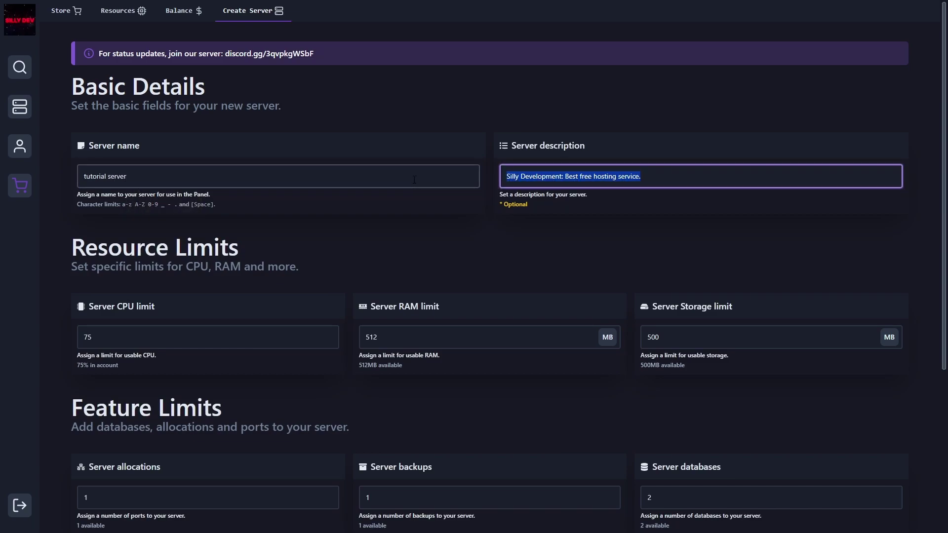
type("tutorial hosa")
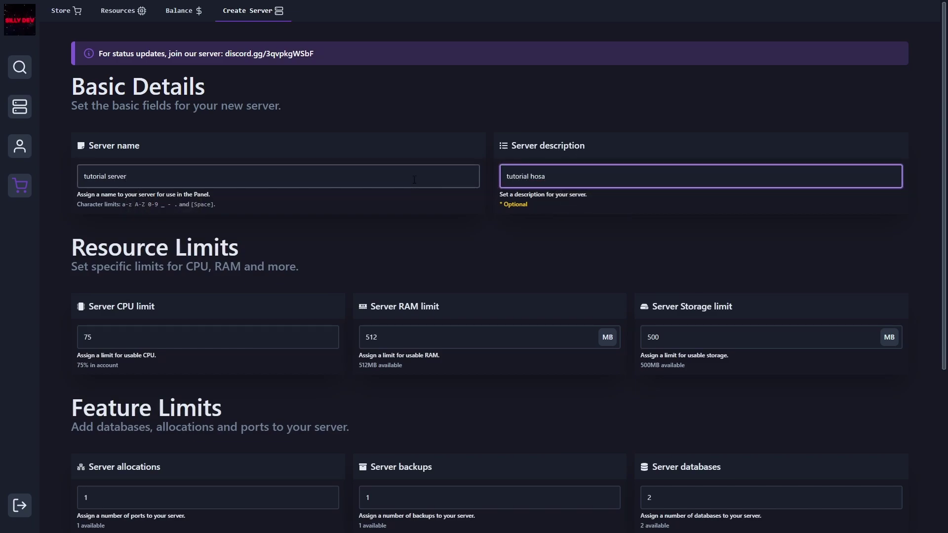
key("BackSpace")
type("t for a video")
left_click(480, 243)
Choose node Delta (UK), nest Code Languages and egg Node.js, then create the server.
scroll(285, 270, "down", 2)
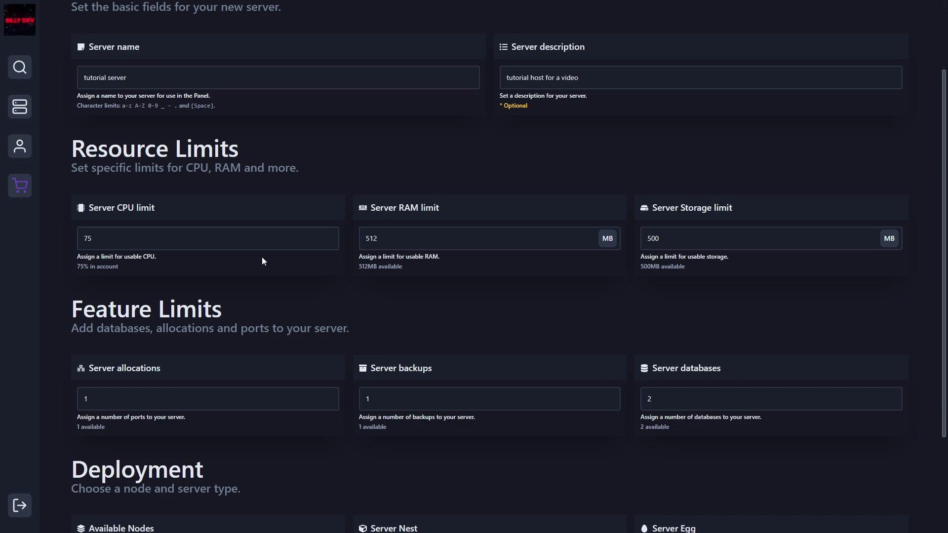
scroll(262, 256, "down", 2)
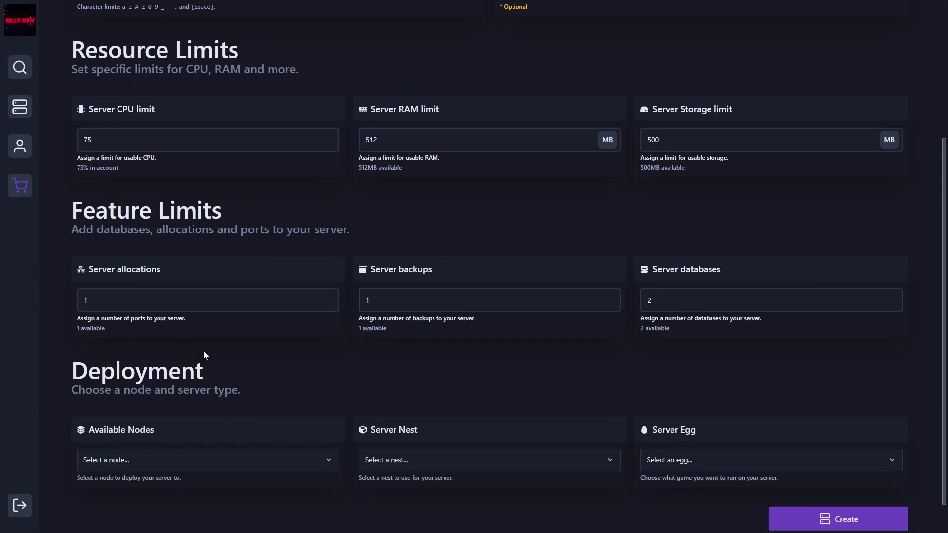
scroll(293, 251, "down", 1)
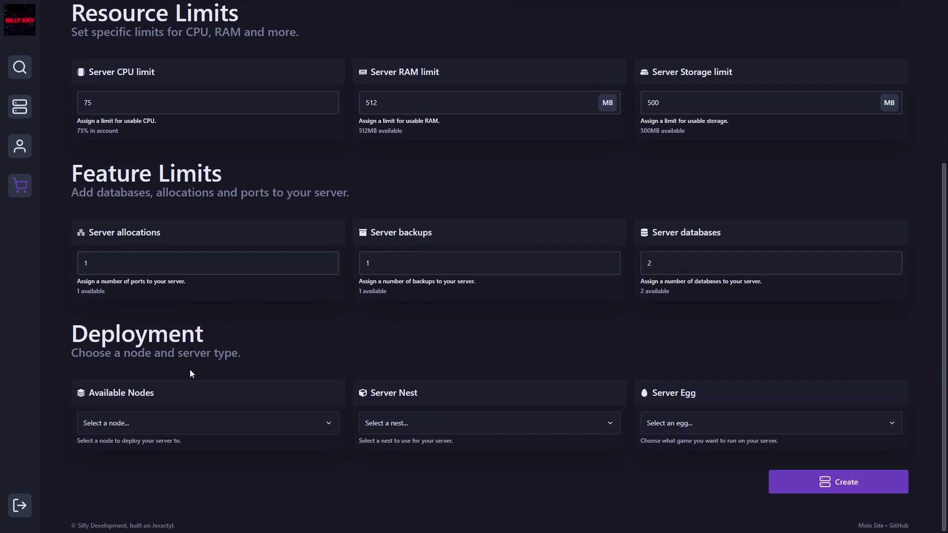
left_click(94, 425)
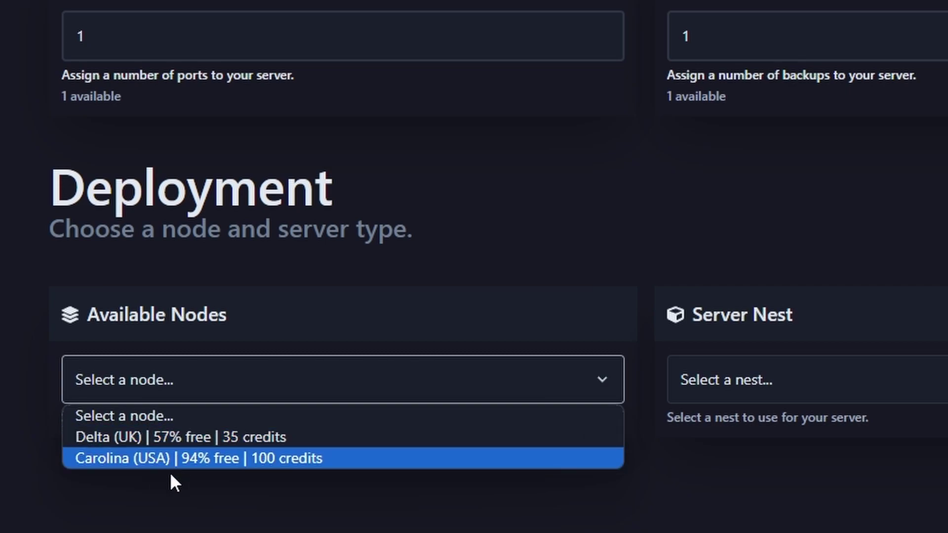
left_click(178, 439)
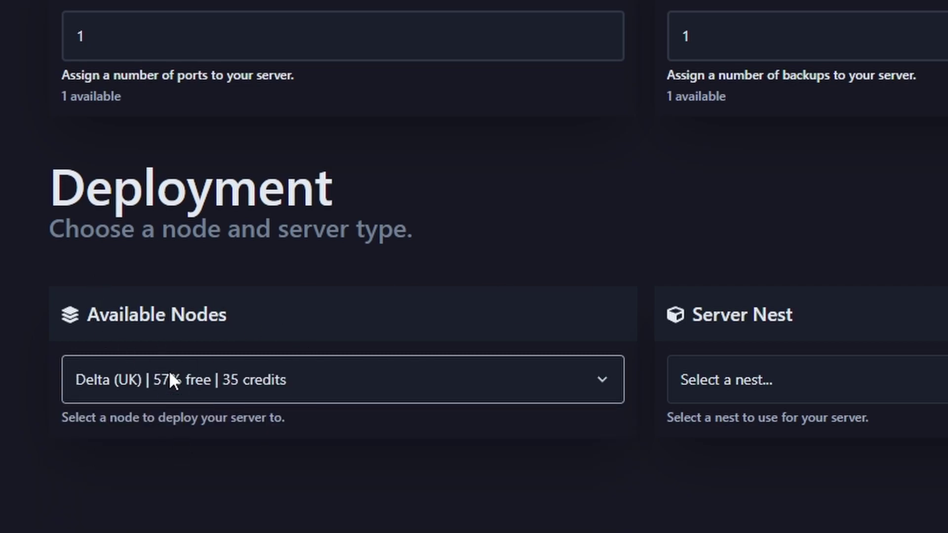
left_click(726, 380)
left_click(744, 216)
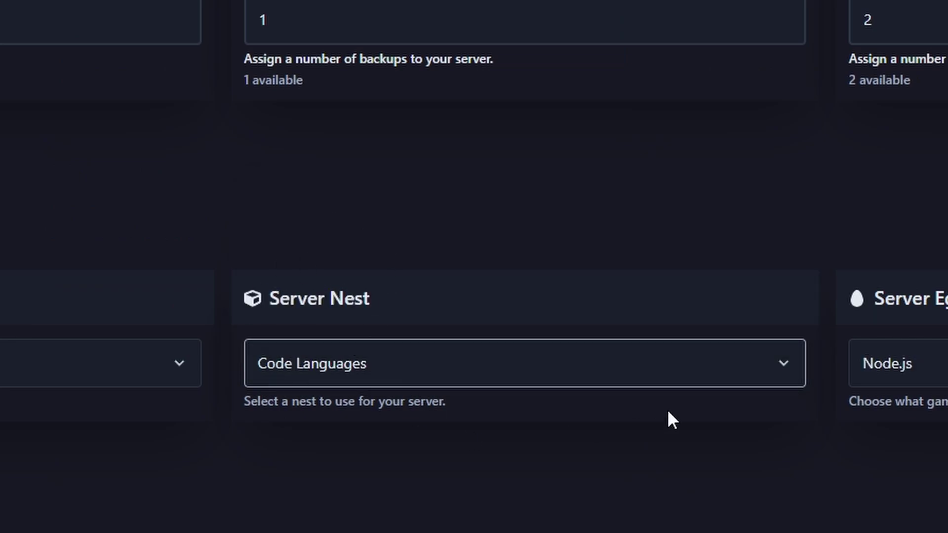
left_click(928, 365)
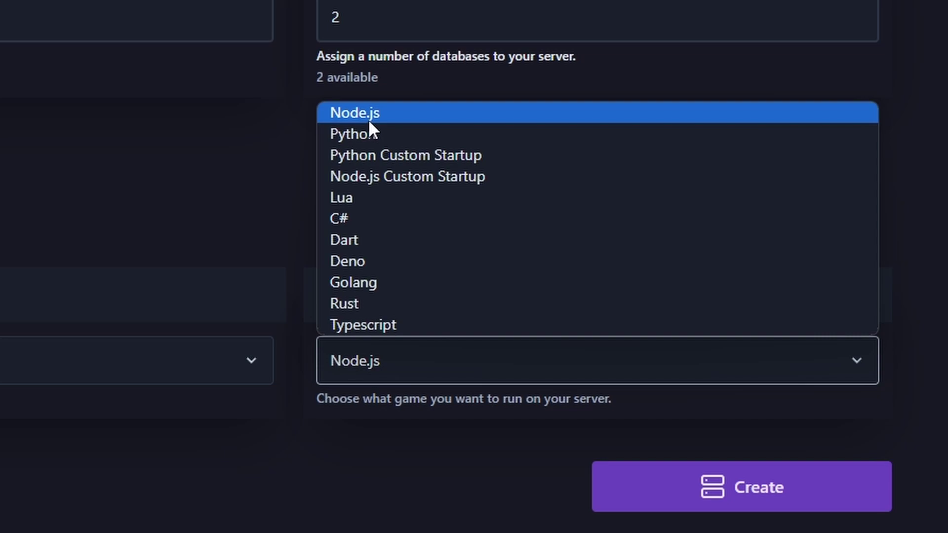
left_click(369, 119)
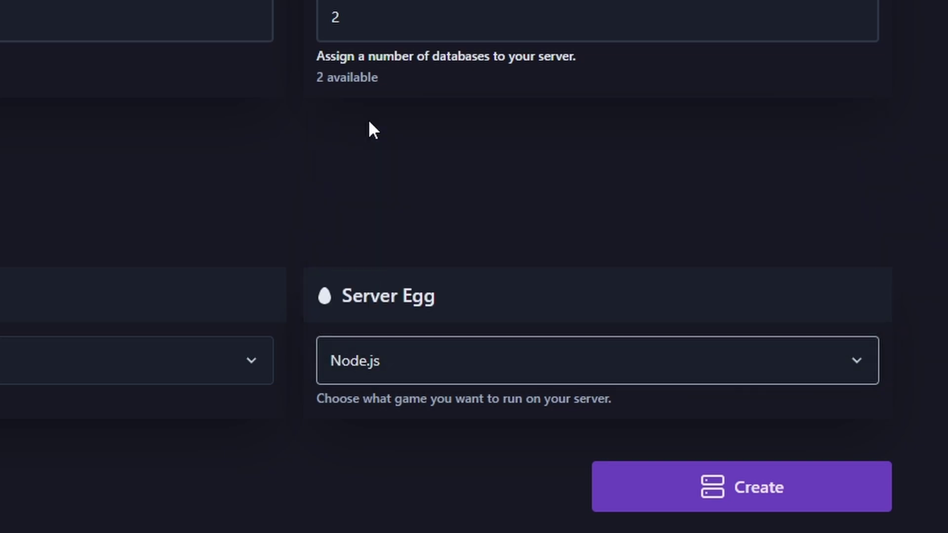
left_click(696, 471)
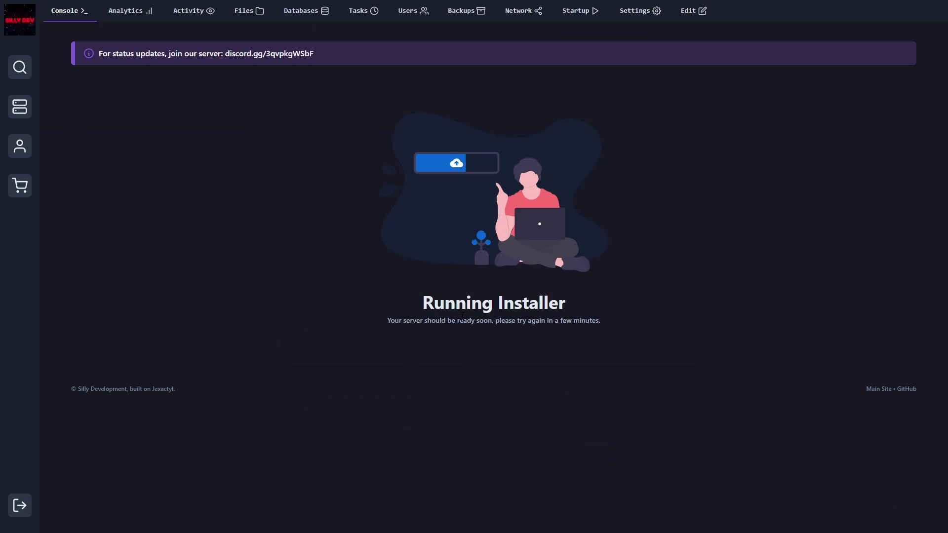
Highlight the installer status message while the server finishes installing.
left_click_drag(400, 305, 573, 331)
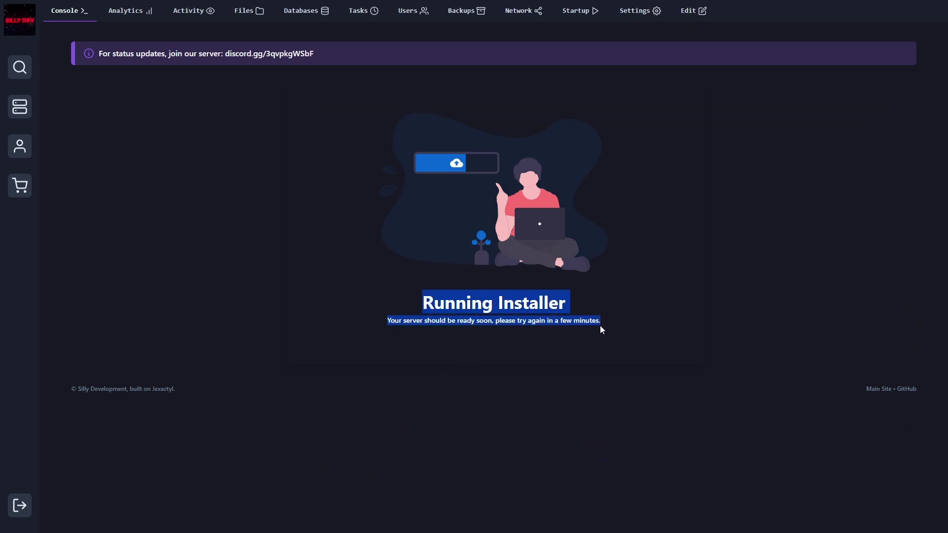
left_click(565, 329)
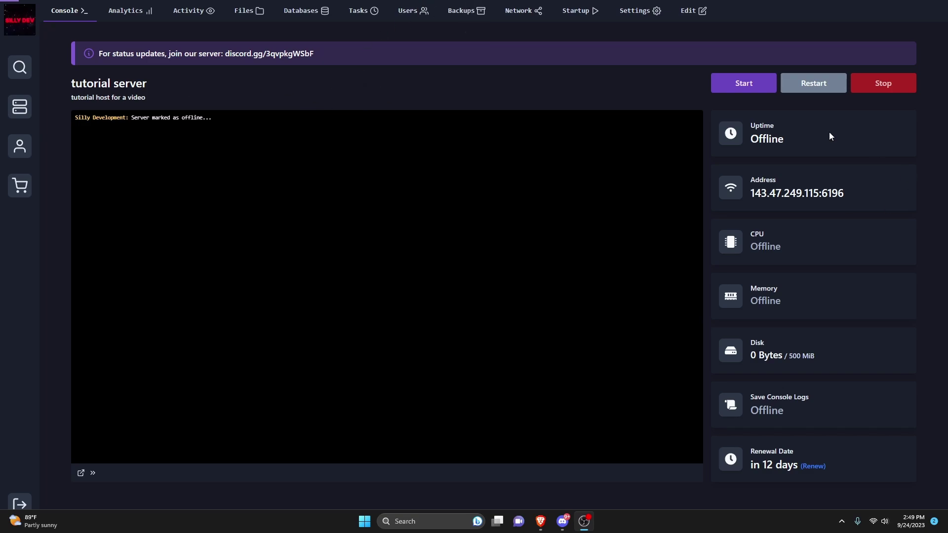
Create an empty host.zip compressed folder on the desktop and open it.
key("super+d")
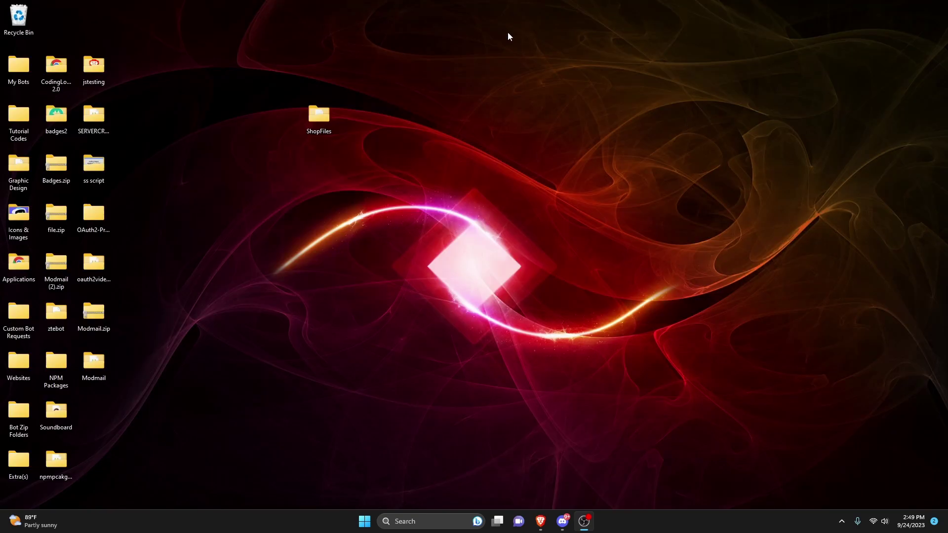
right_click(524, 142)
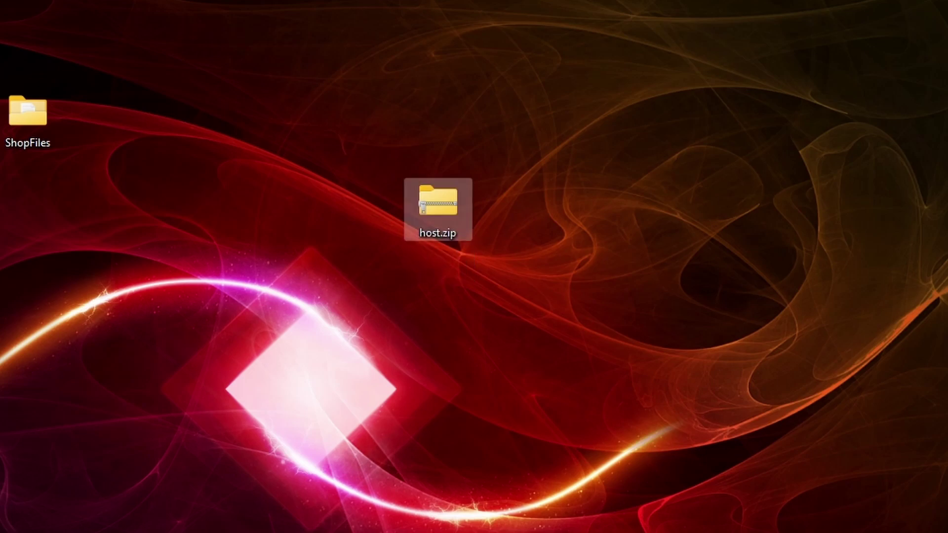
double_click(431, 202)
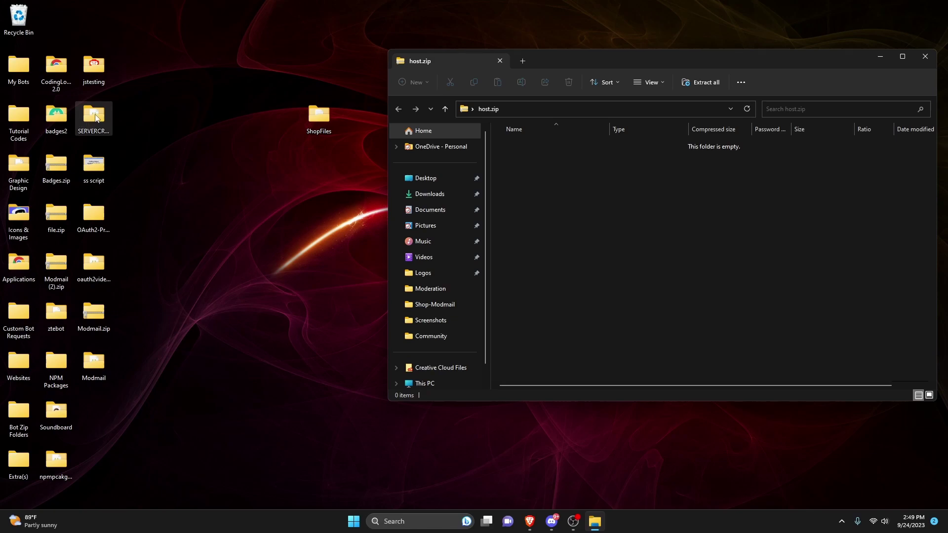
Copy src, .env, package.json and package-lock.json from SERVERCREATE into host.zip.
double_click(96, 117)
left_click_drag(639, 67, 265, 76)
left_click_drag(172, 252, 627, 266)
left_click(378, 263)
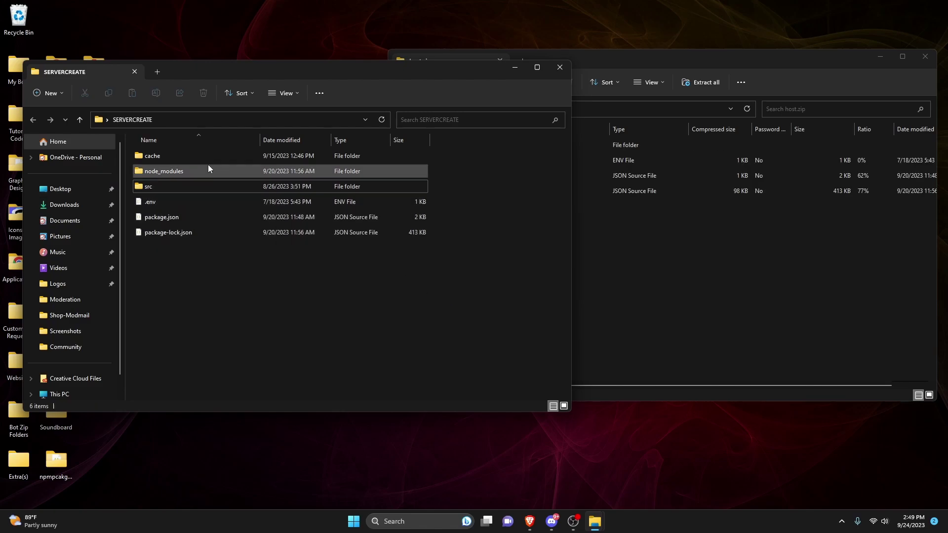
left_click(712, 248)
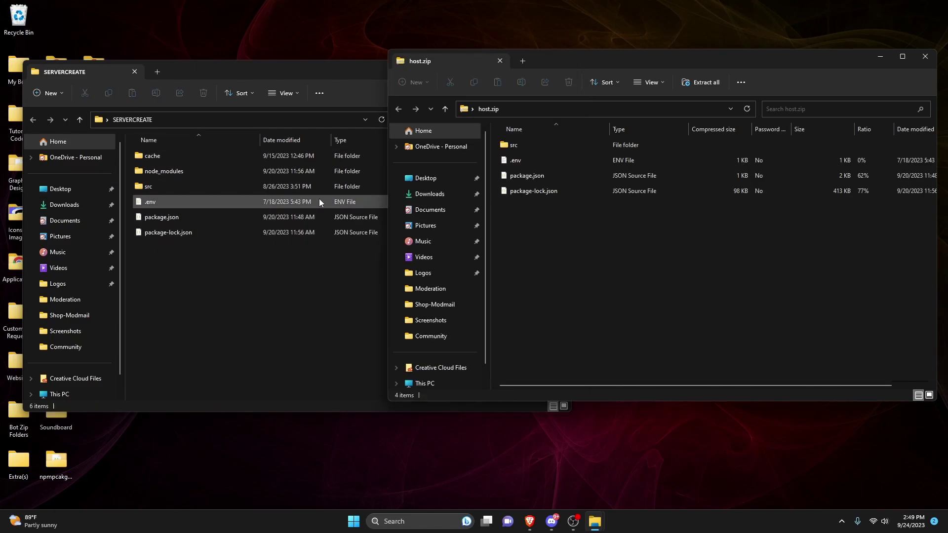
left_click(281, 73)
Upload host.zip from the desktop into the server's File Manager.
left_click(561, 70)
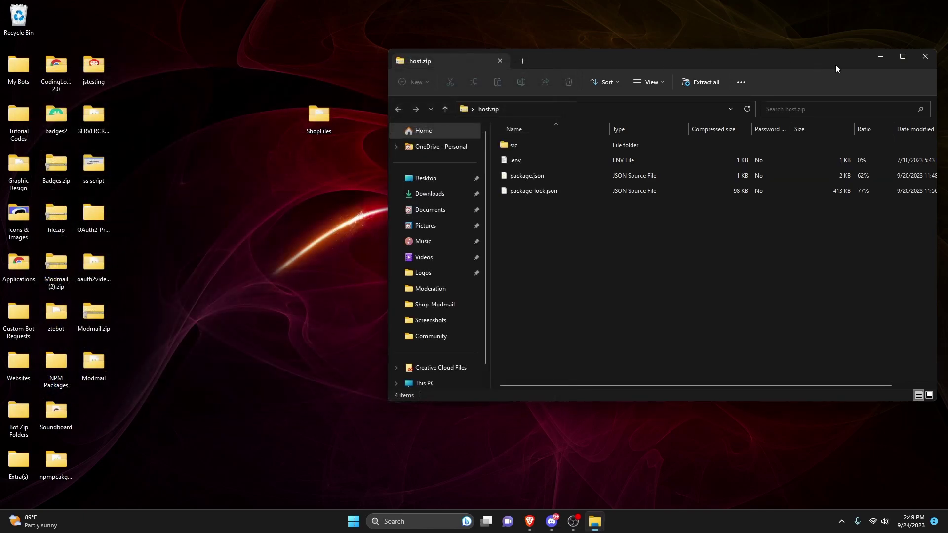
left_click(926, 57)
left_click(540, 522)
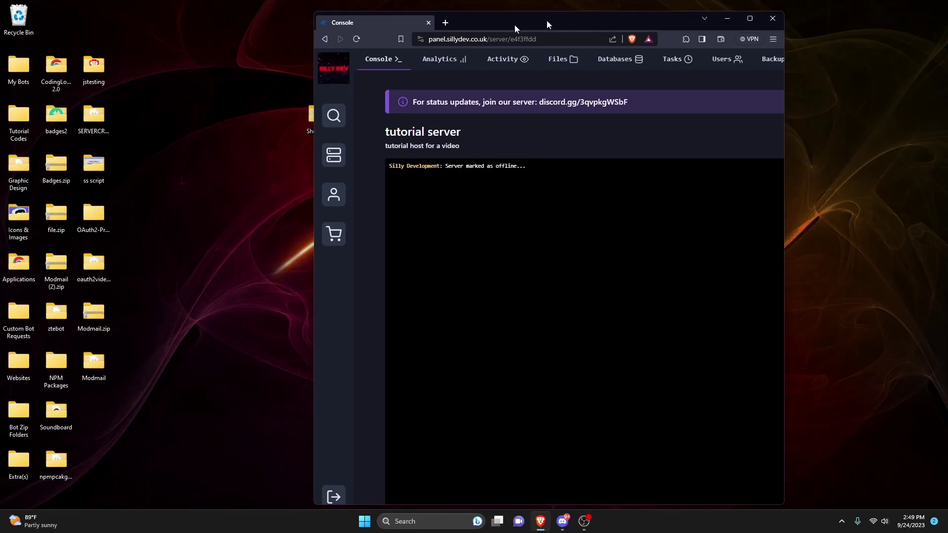
left_click_drag(547, 25, 278, 25)
left_click(264, 86)
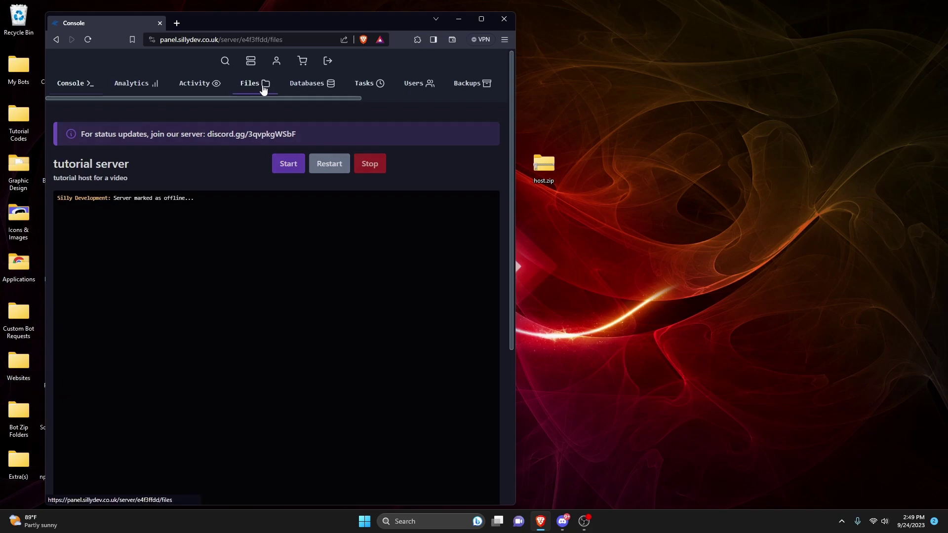
left_click_drag(538, 170, 206, 272)
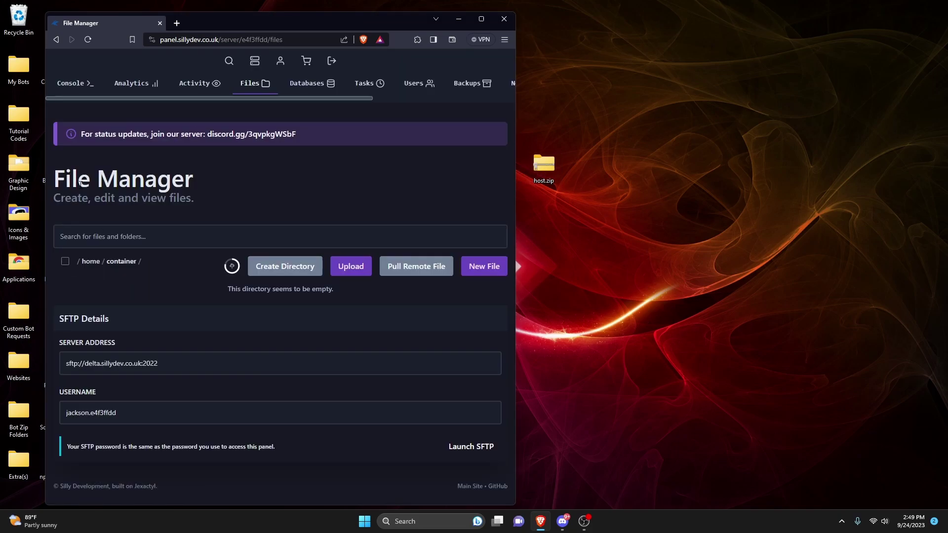
Unarchive host.zip on the server, then permanently delete the archive.
key("F11")
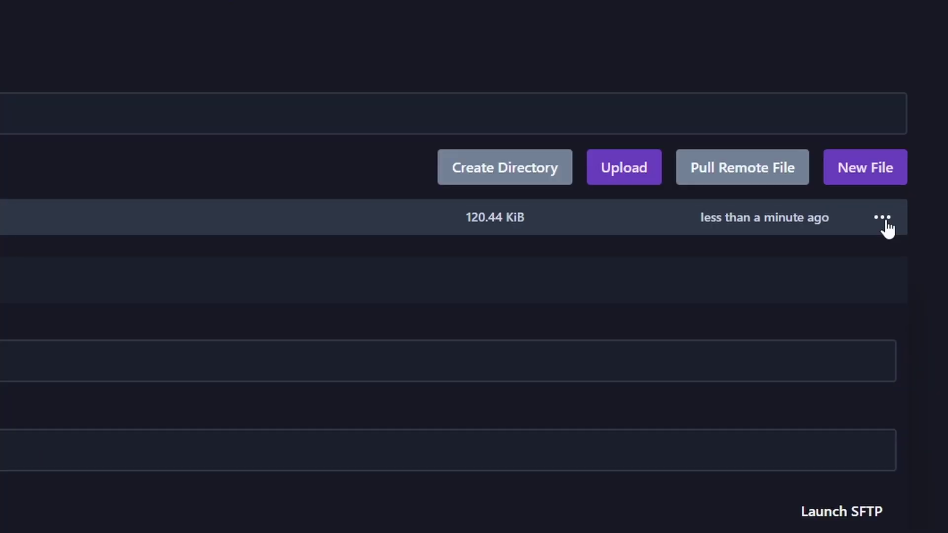
left_click(885, 223)
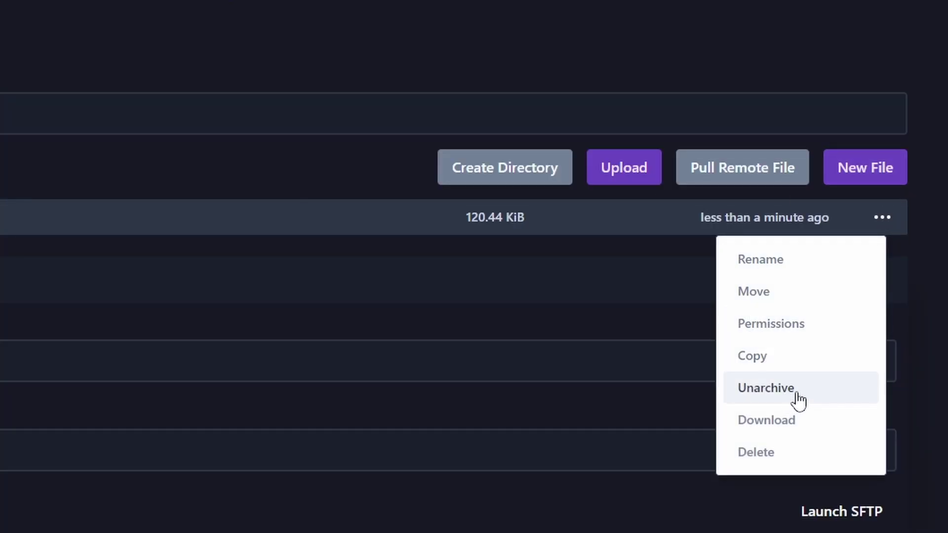
left_click(798, 401)
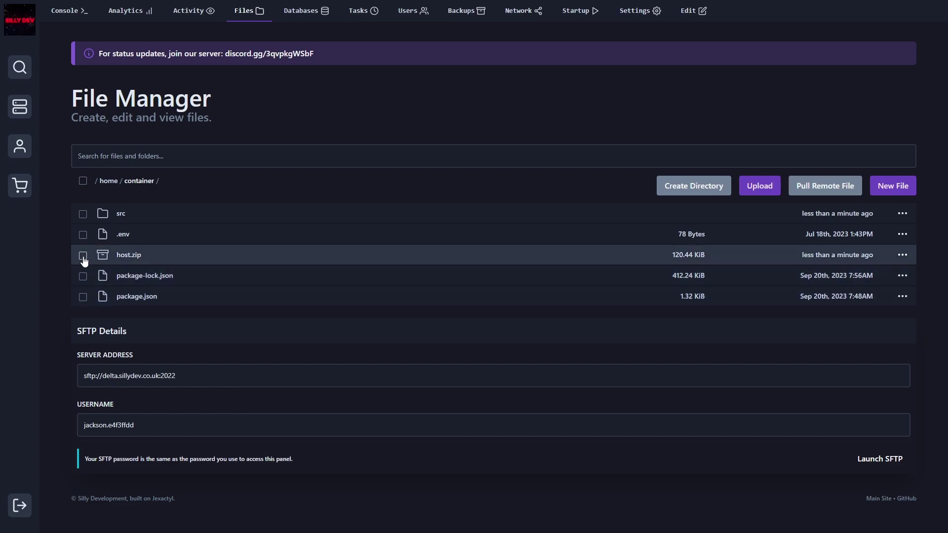
left_click(83, 255)
left_click(522, 505)
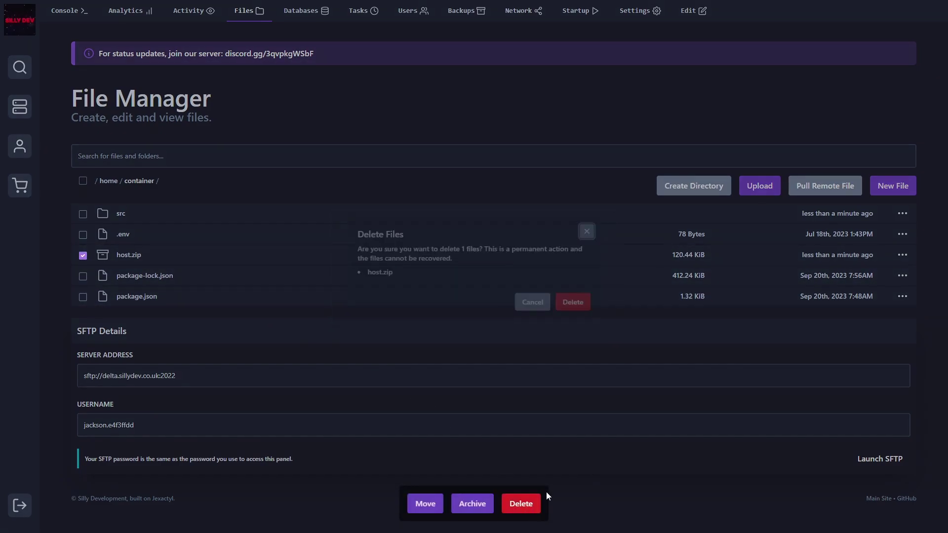
left_click(584, 309)
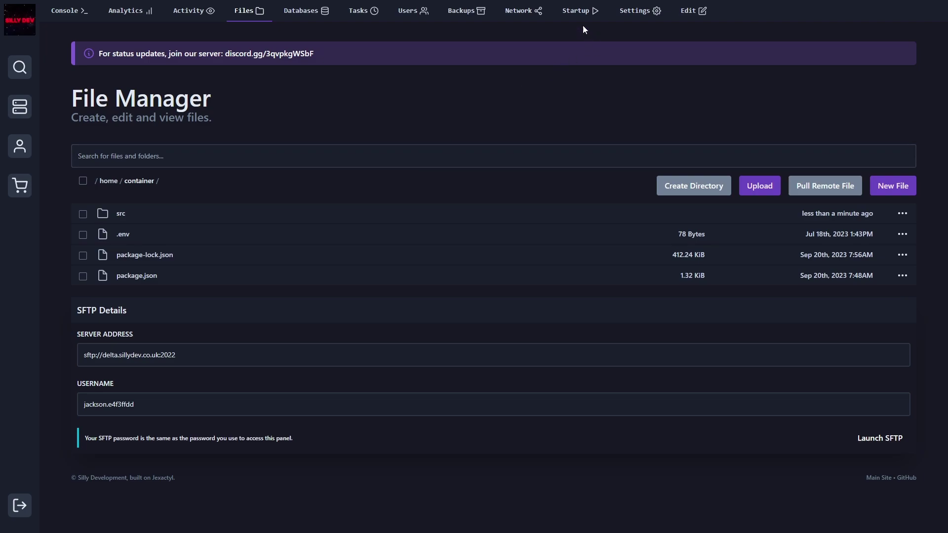
Change the startup JS File variable from index.js to src/index.js.
left_click(578, 12)
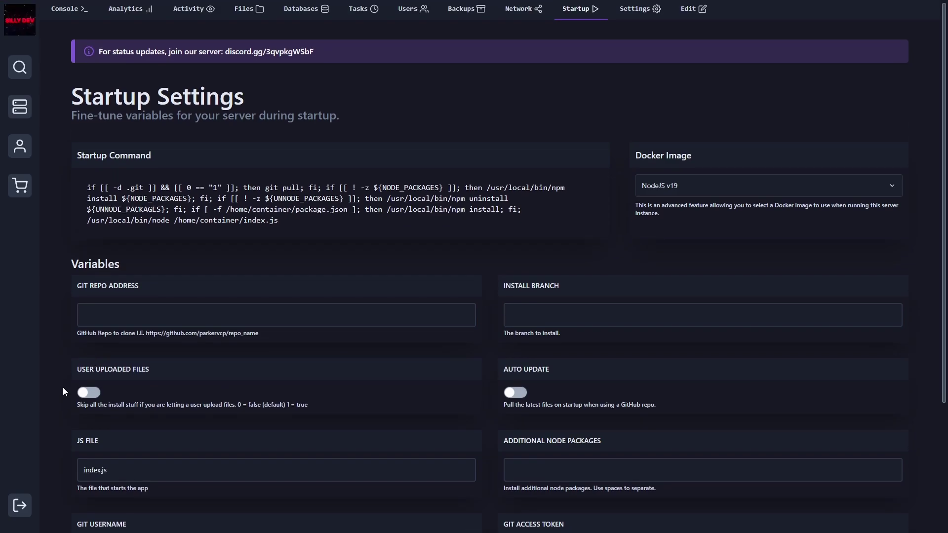
scroll(64, 387, "down", 2)
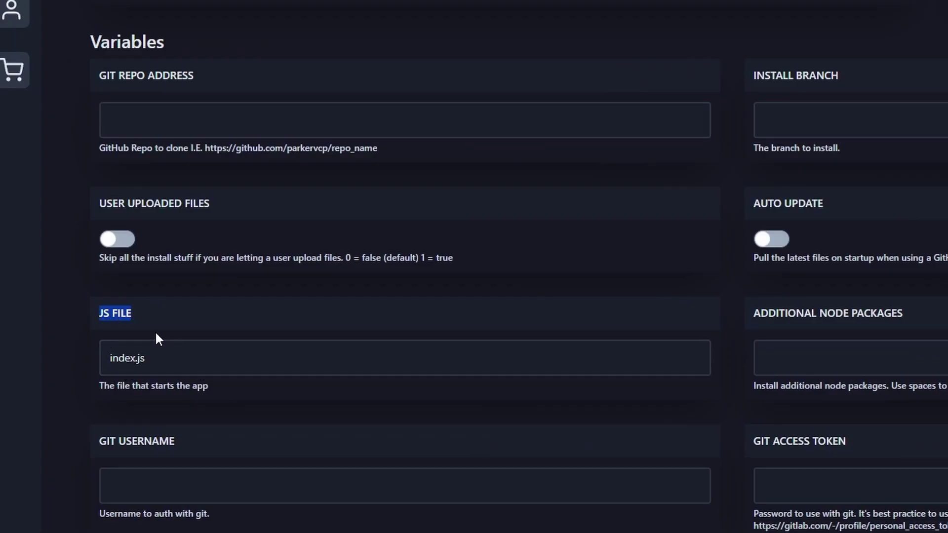
left_click(114, 313)
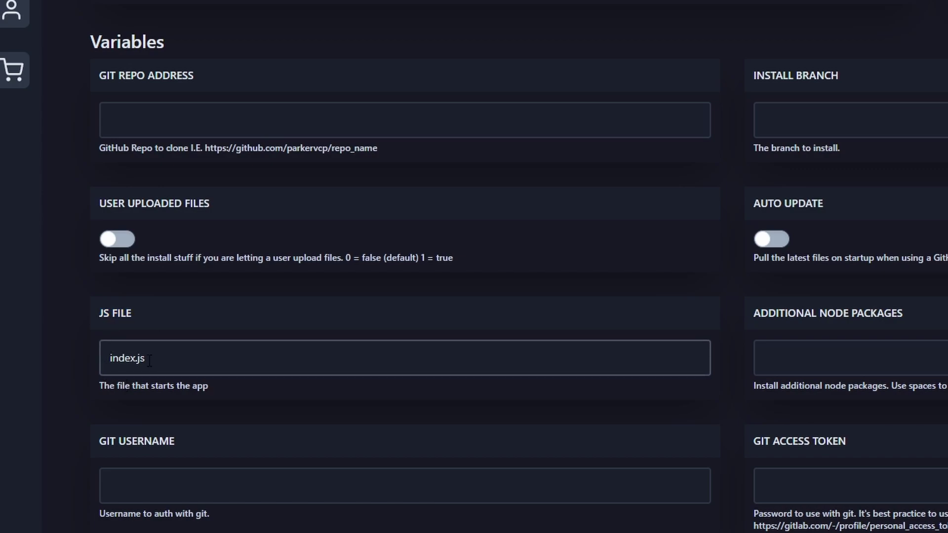
left_click_drag(149, 359, 75, 364)
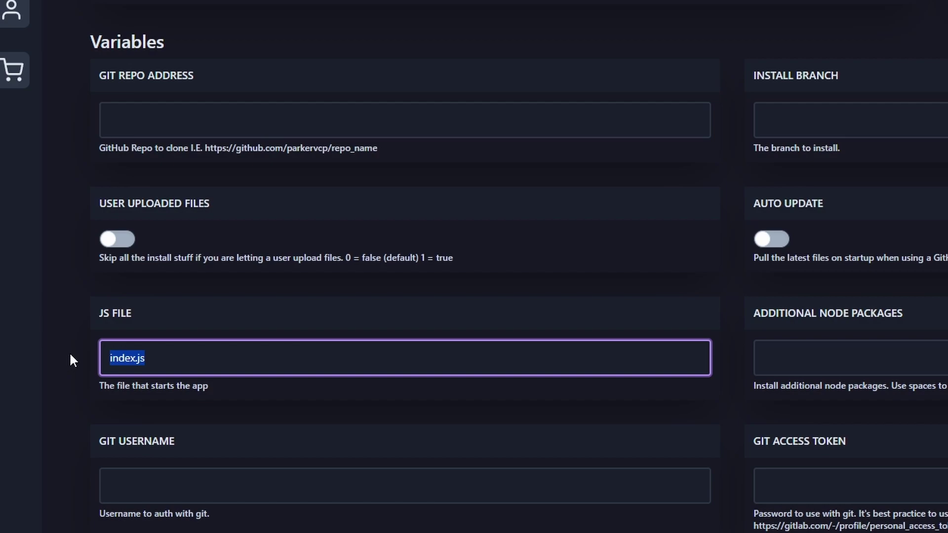
type("src/")
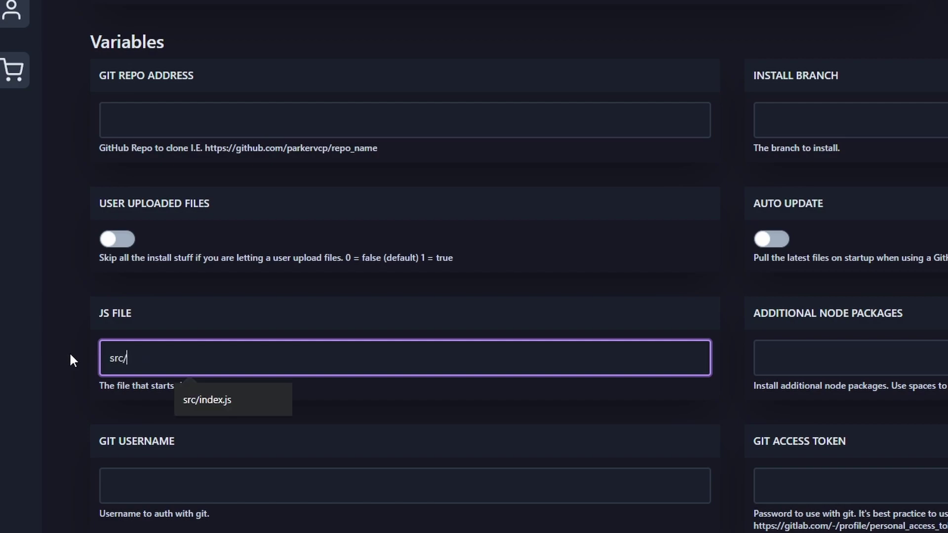
type("index.js")
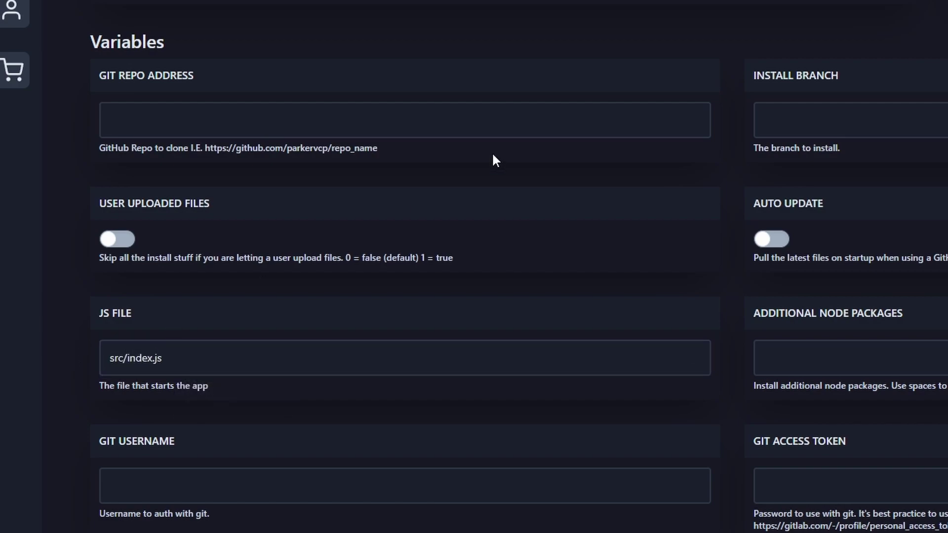
scroll(123, 365, "down", 2)
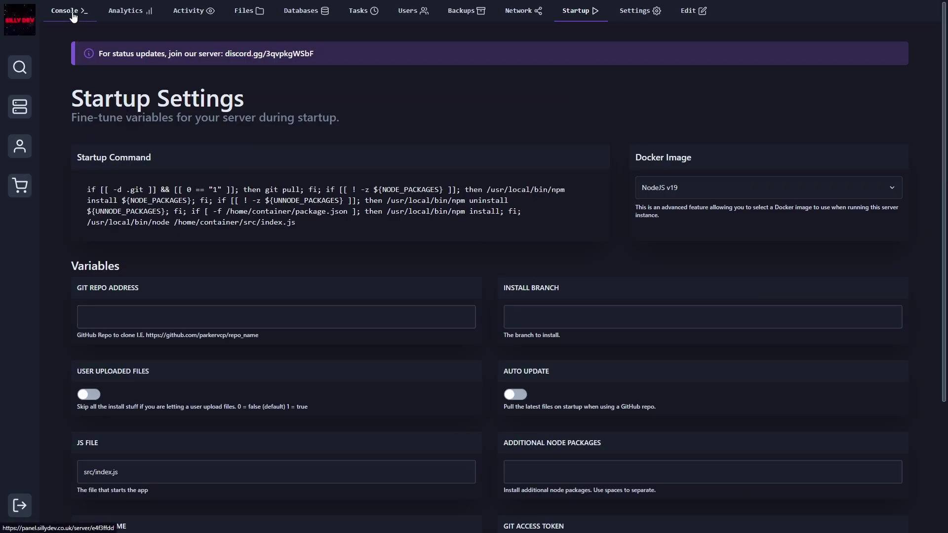
Start the tutorial server and highlight its 'Cannot find module discord.js' error.
left_click(64, 10)
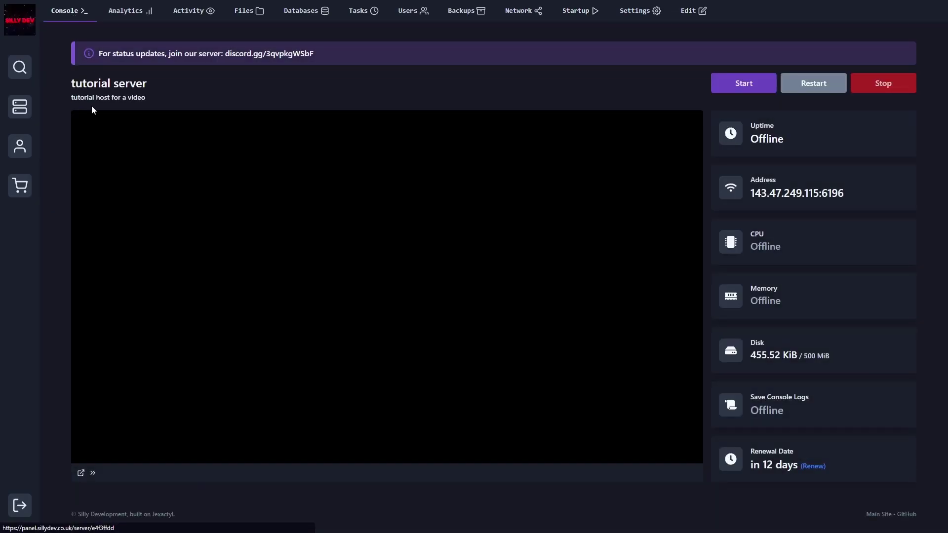
left_click(740, 84)
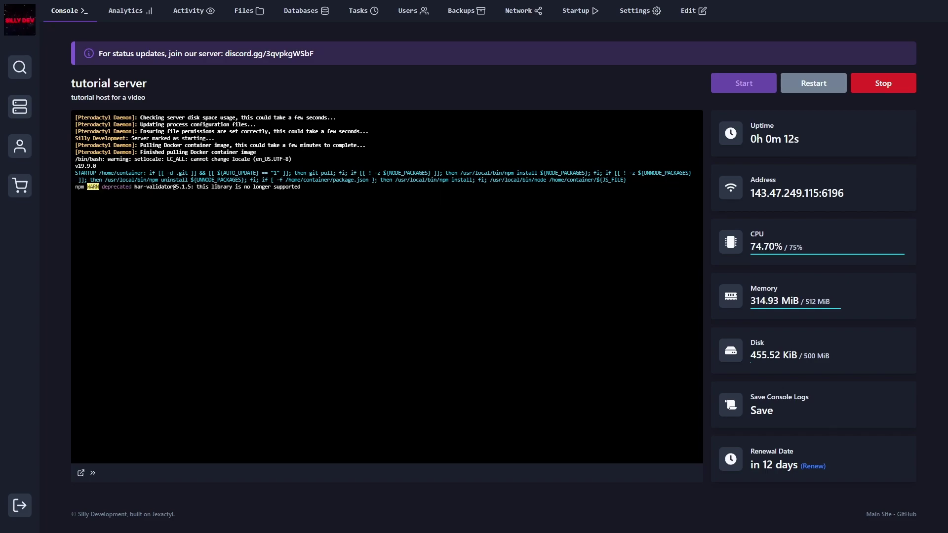
left_click_drag(190, 229, 76, 229)
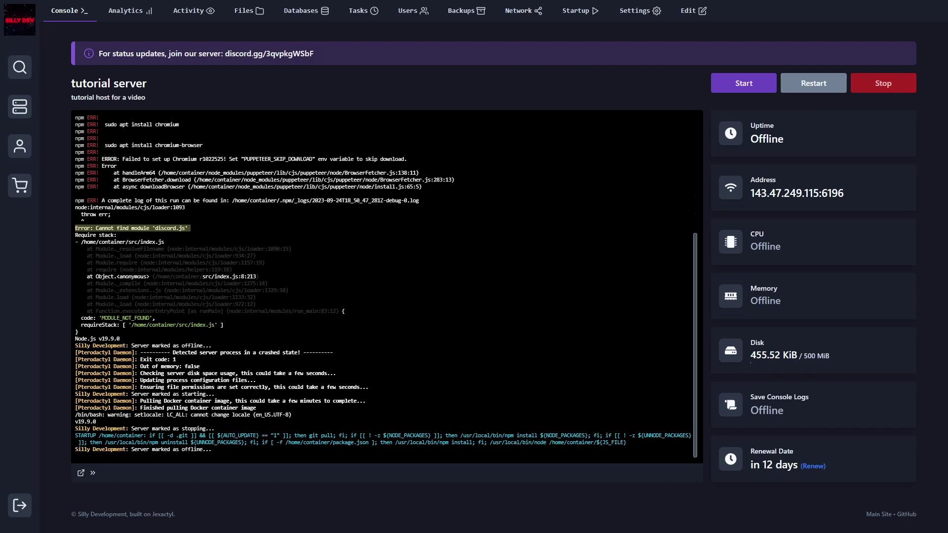
Set the Additional Node Packages startup variable to discord.js.
left_click(575, 11)
scroll(649, 335, "down", 2)
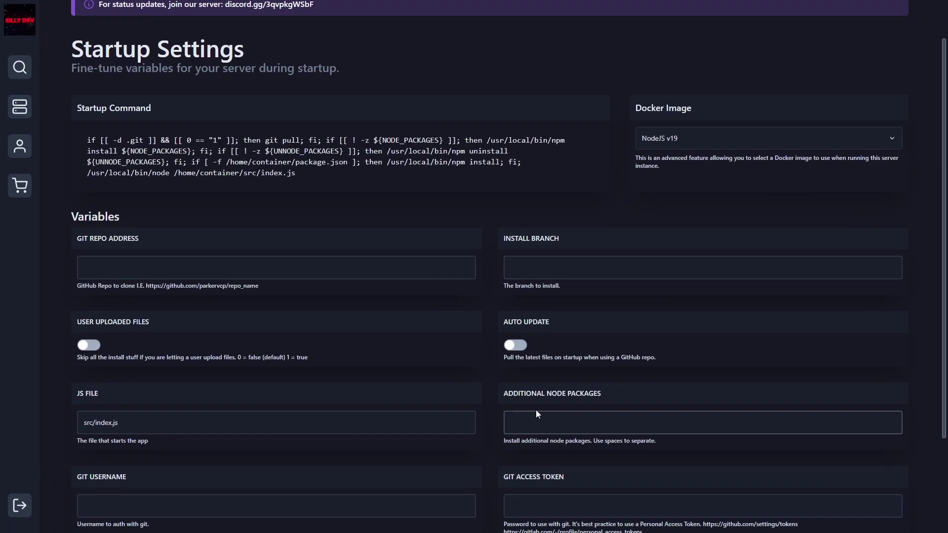
scroll(535, 410, "down", 1)
left_click_drag(495, 345, 606, 345)
scroll(606, 346, "down", 1)
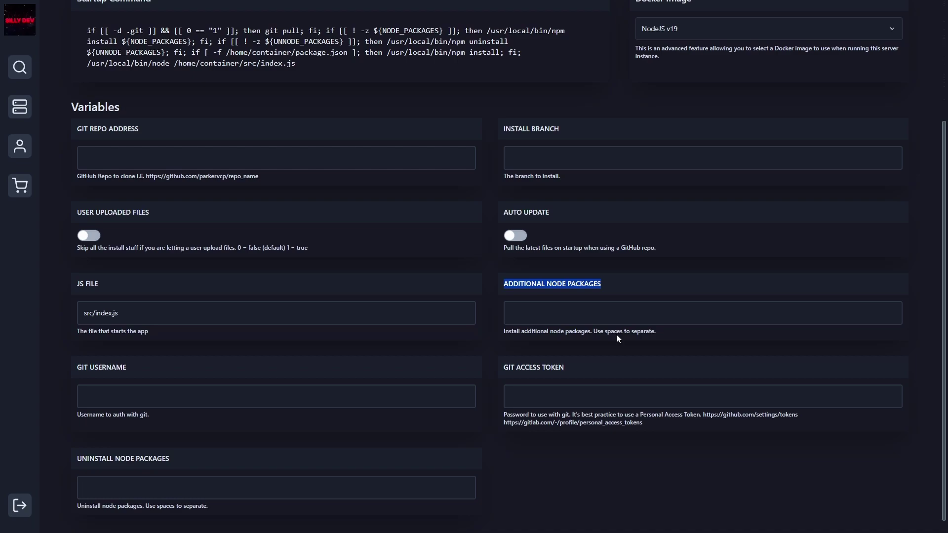
left_click(615, 318)
left_click(567, 340)
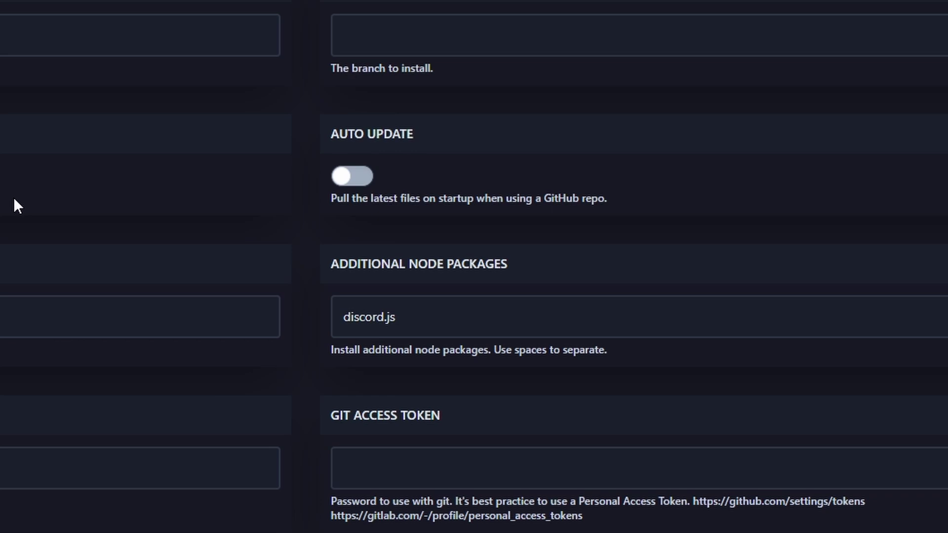
left_click_drag(420, 319, 295, 323)
Add dotenv after discord.js in the packages field, then remove it again.
left_click(400, 311)
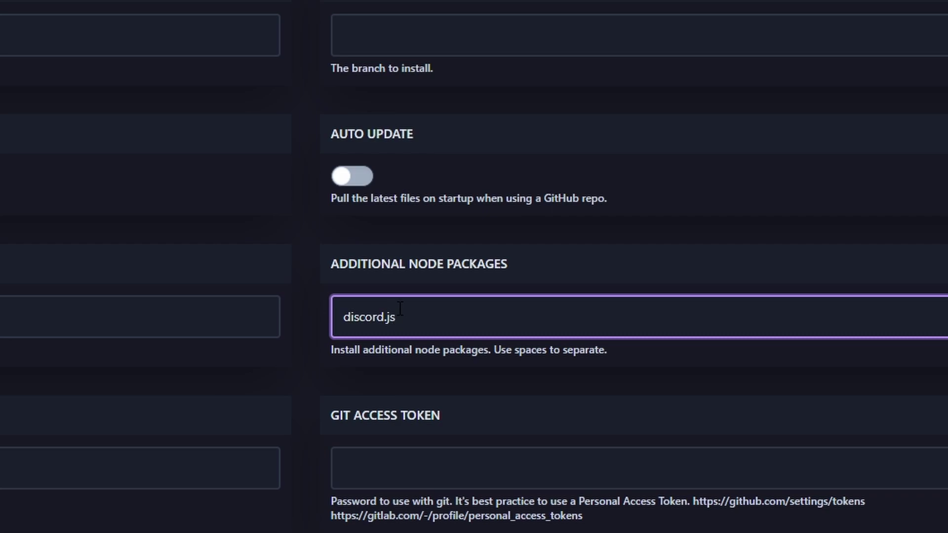
type("dotenv")
double_click(412, 326)
key("BackSpace")
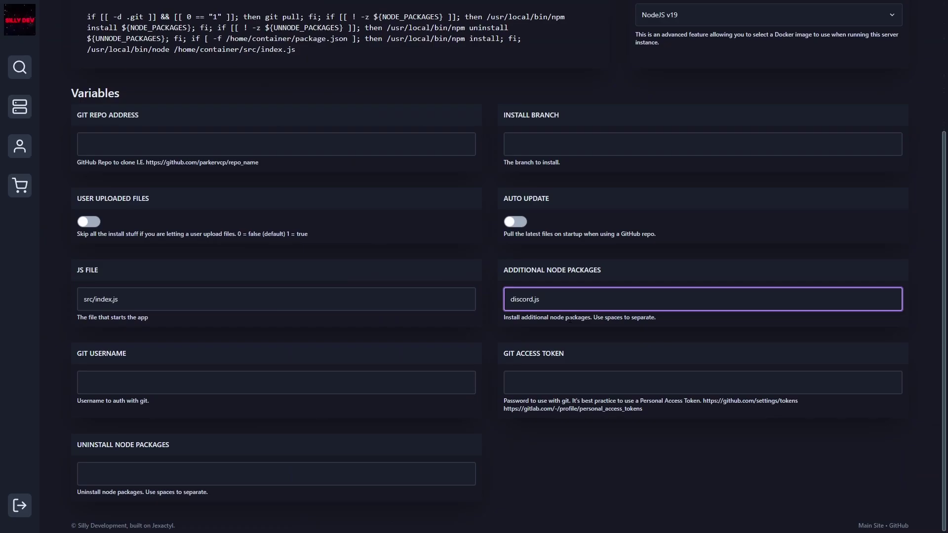
scroll(572, 311, "up", 5)
Restart the server and highlight the repeated discord.js module error.
left_click(56, 26)
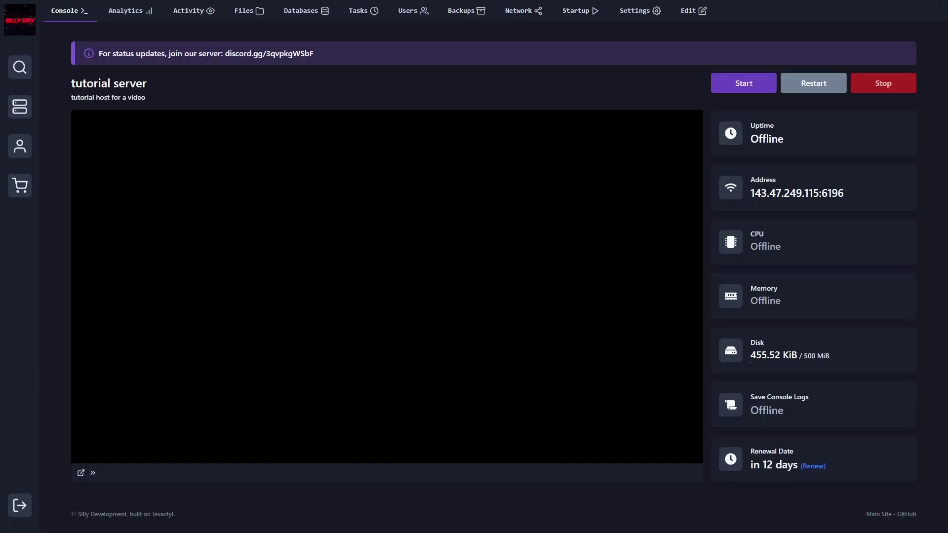
left_click(743, 84)
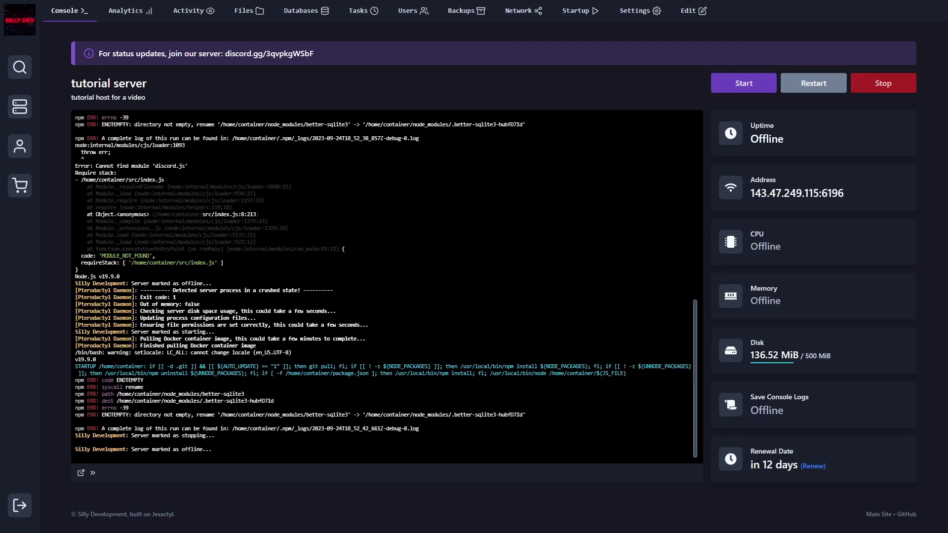
left_click_drag(208, 166, 79, 166)
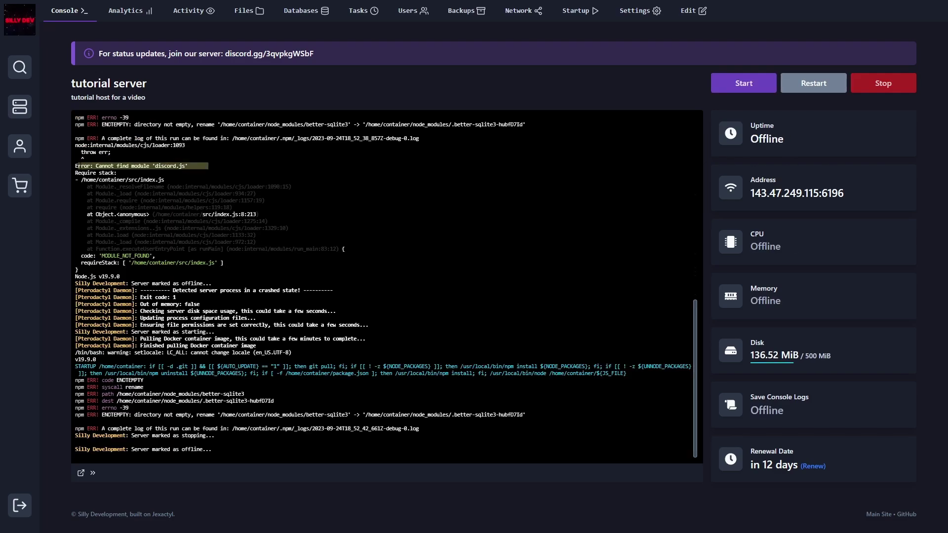
left_click(576, 11)
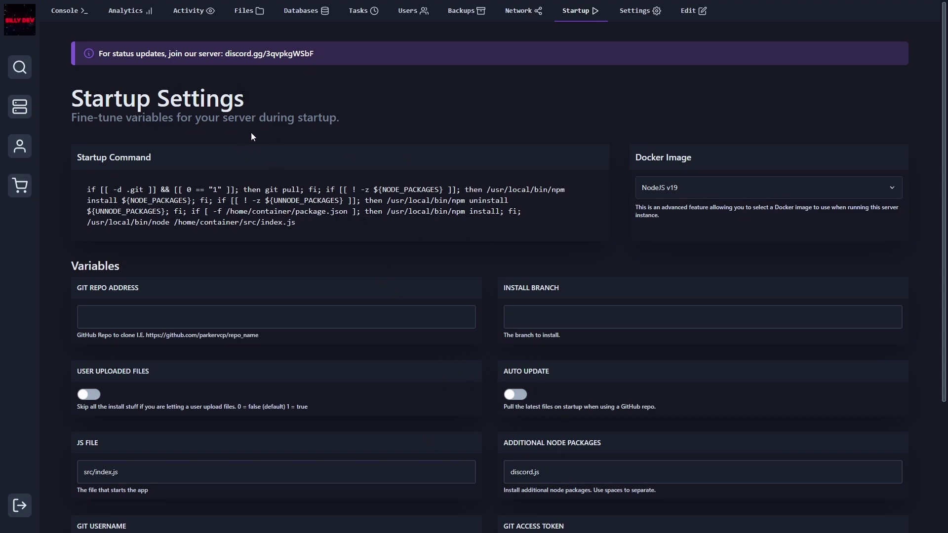
Delete the .cache, .npm and node_modules folders and start the server again.
left_click(242, 12)
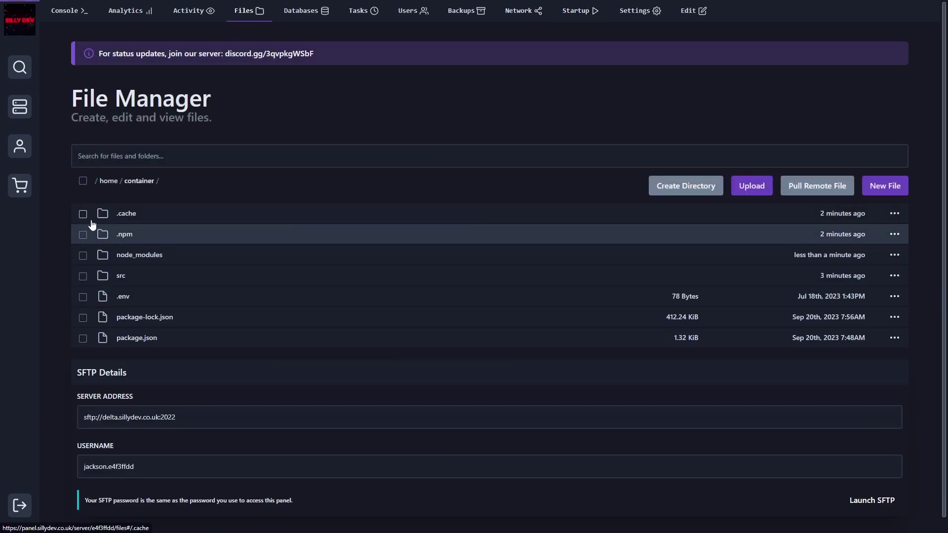
left_click(83, 213)
left_click(83, 234)
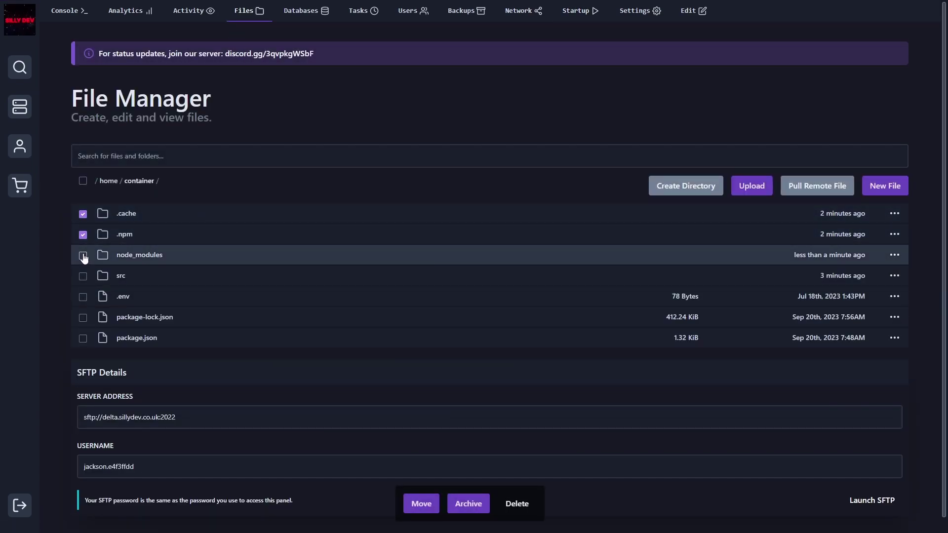
left_click(517, 504)
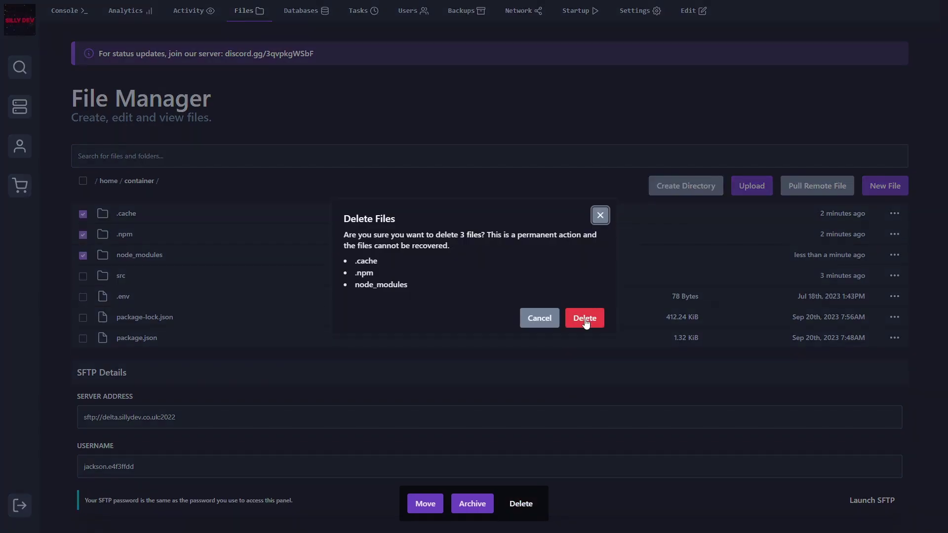
left_click(585, 318)
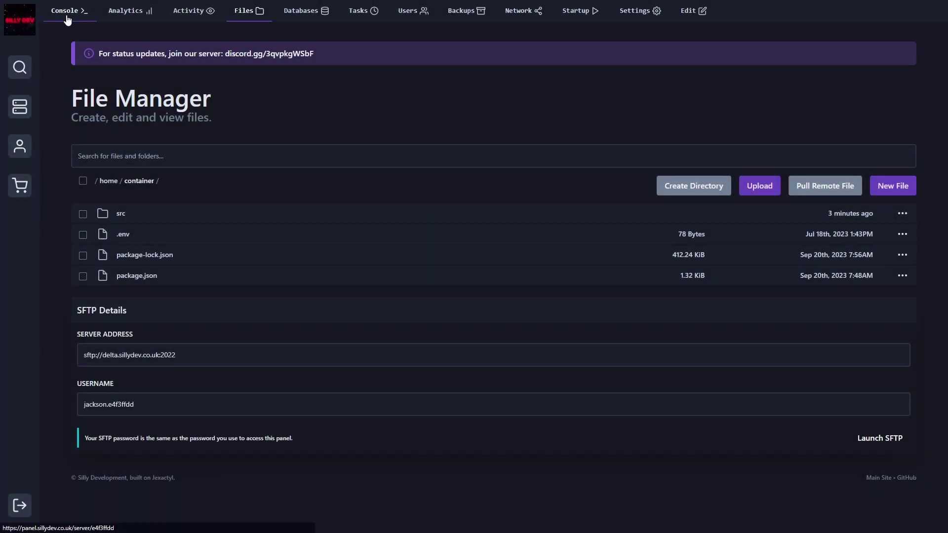
left_click(64, 11)
left_click(743, 83)
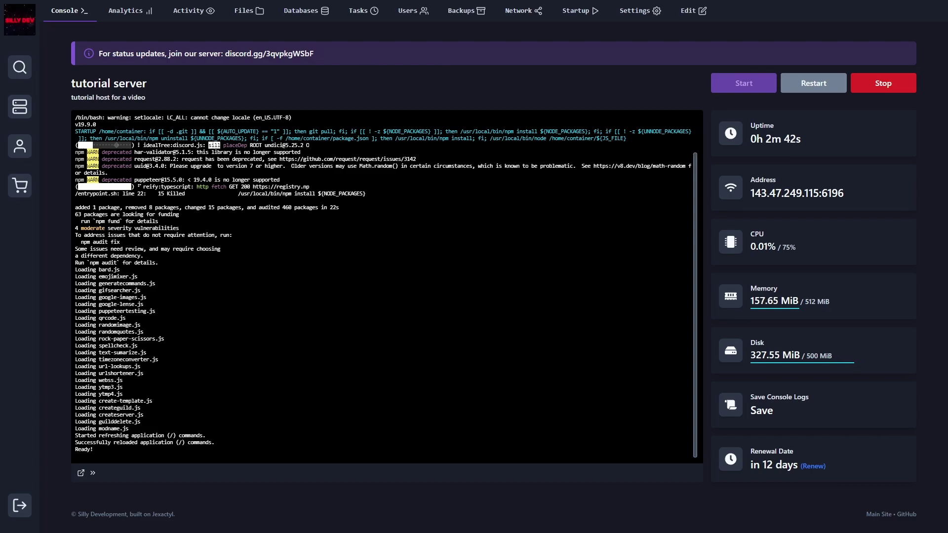
left_click(244, 10)
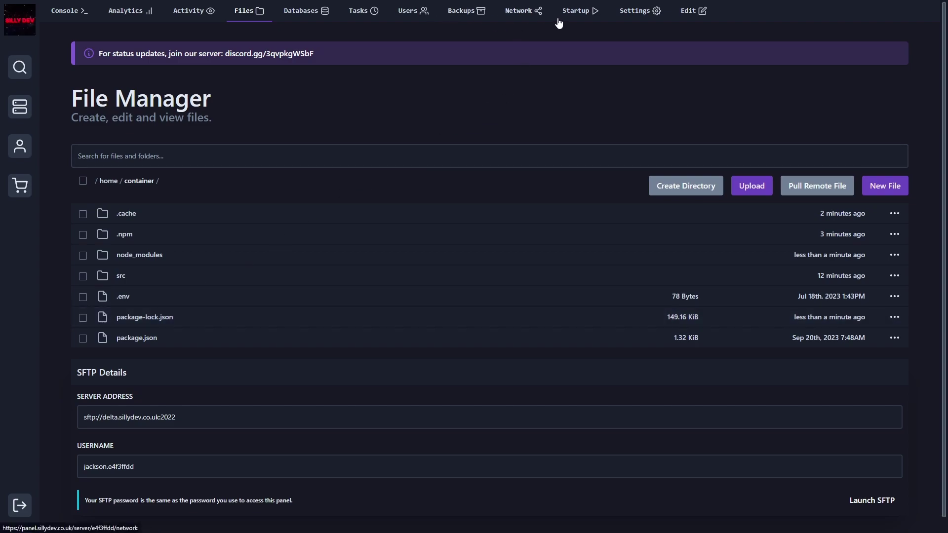
left_click(572, 14)
scroll(550, 274, "down", 1)
left_click_drag(495, 245, 563, 241)
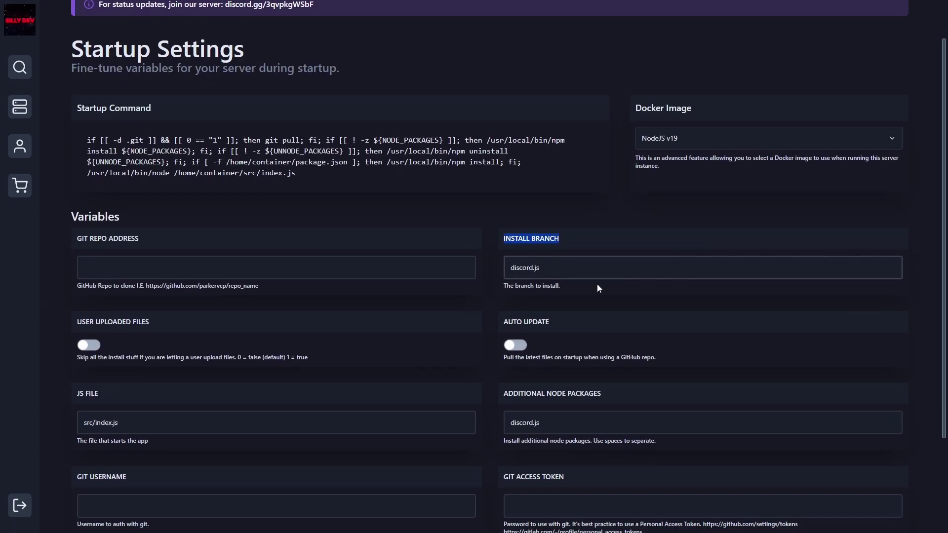
left_click_drag(500, 395, 616, 398)
scroll(538, 264, "up", 1)
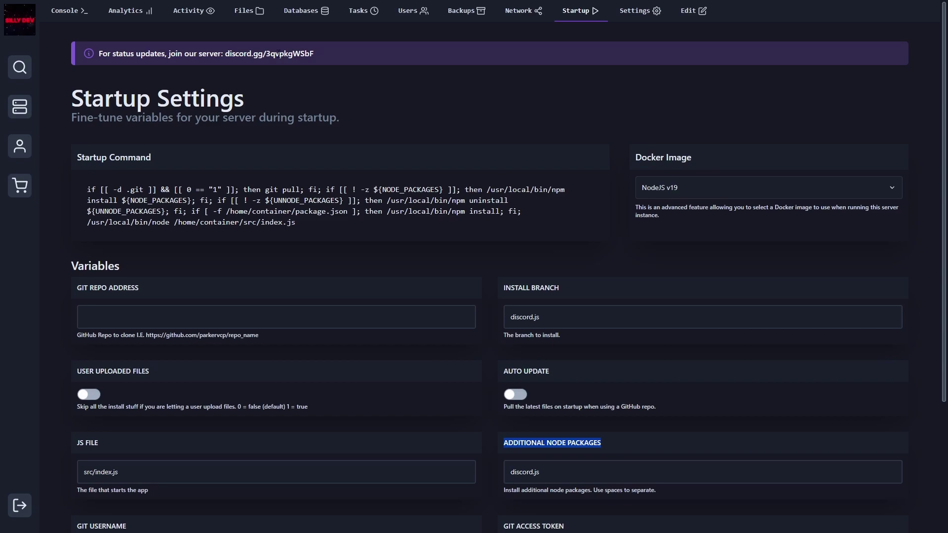
left_click(47, 16)
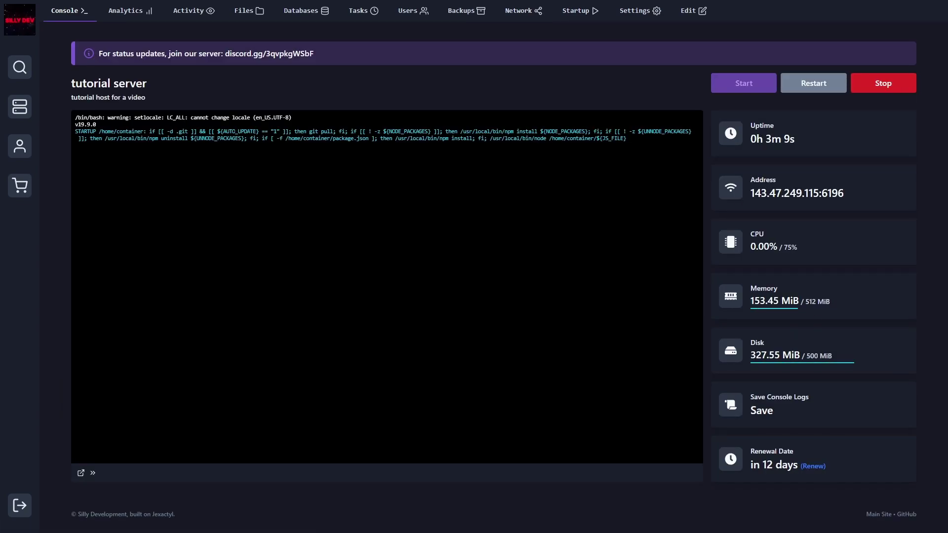
key("alt+Tab")
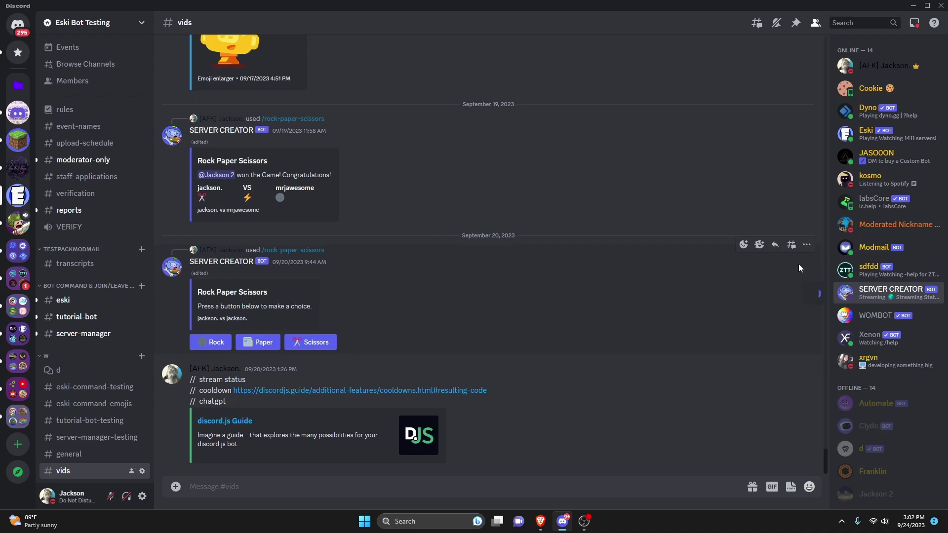
left_click(888, 292)
left_click(687, 269)
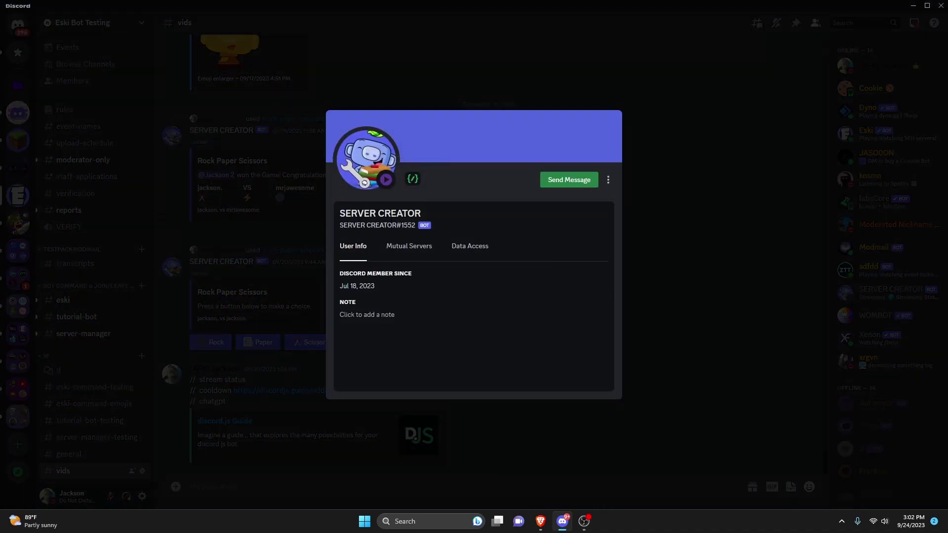
left_click(721, 269)
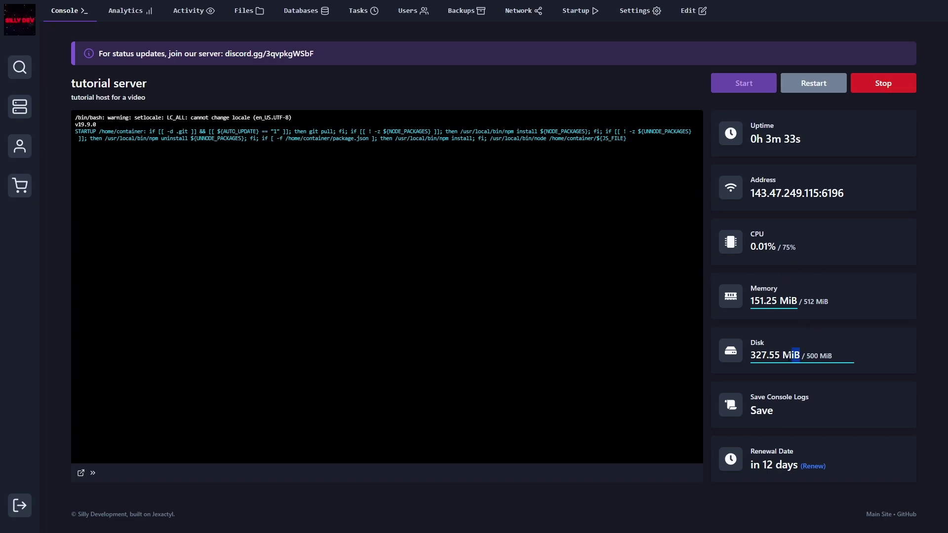
left_click_drag(751, 300, 801, 305)
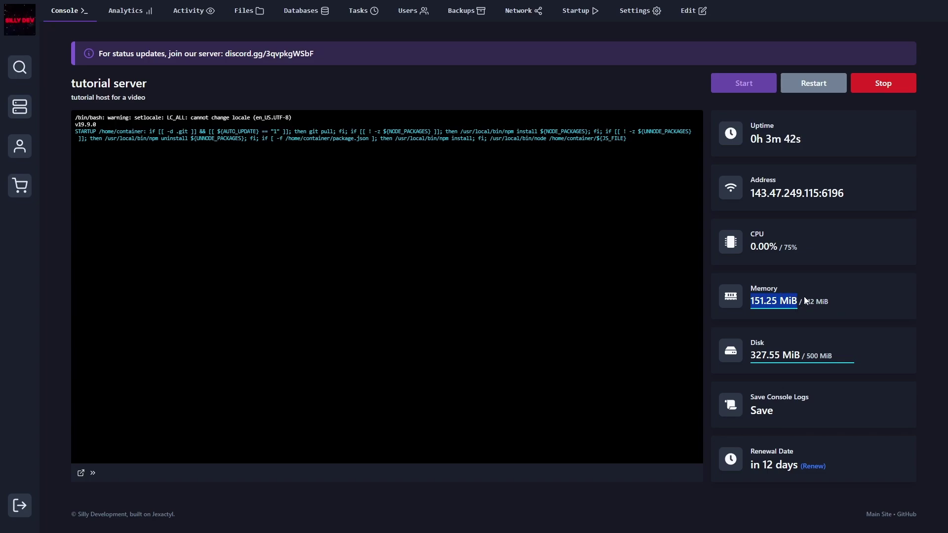
left_click(19, 187)
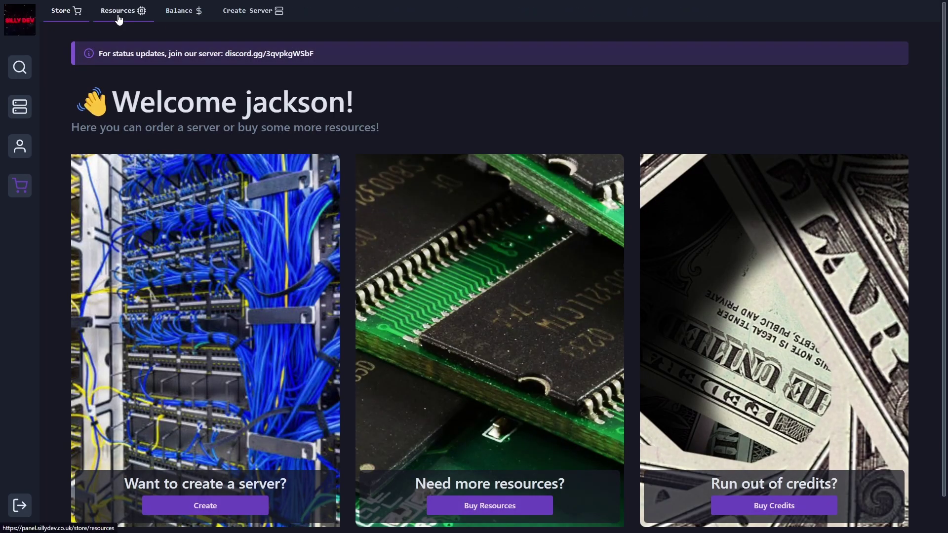
left_click(141, 13)
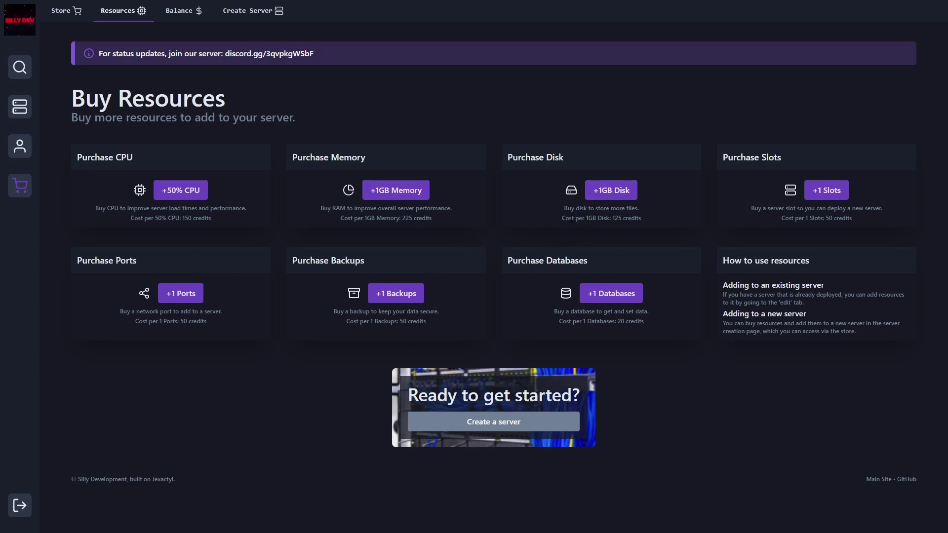
left_click_drag(569, 218, 664, 222)
left_click(167, 17)
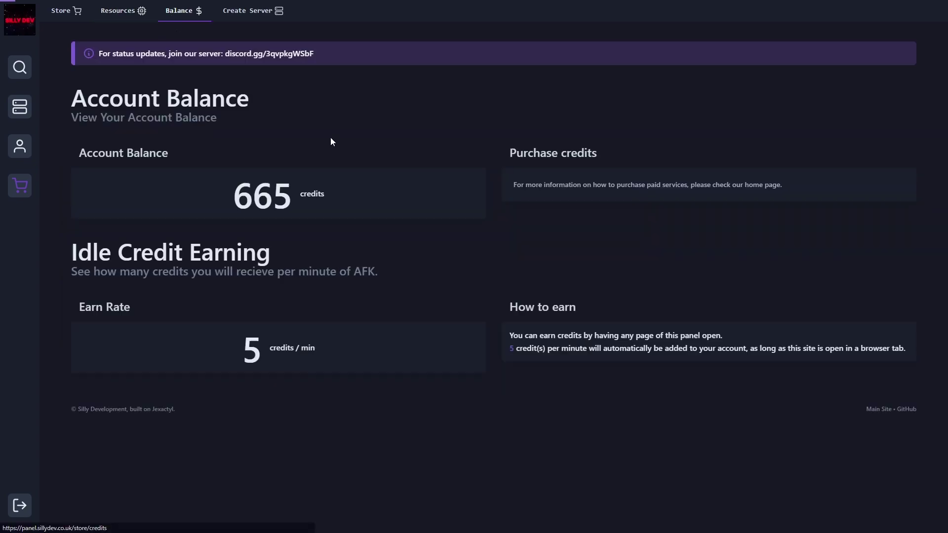
double_click(297, 196)
left_click(121, 18)
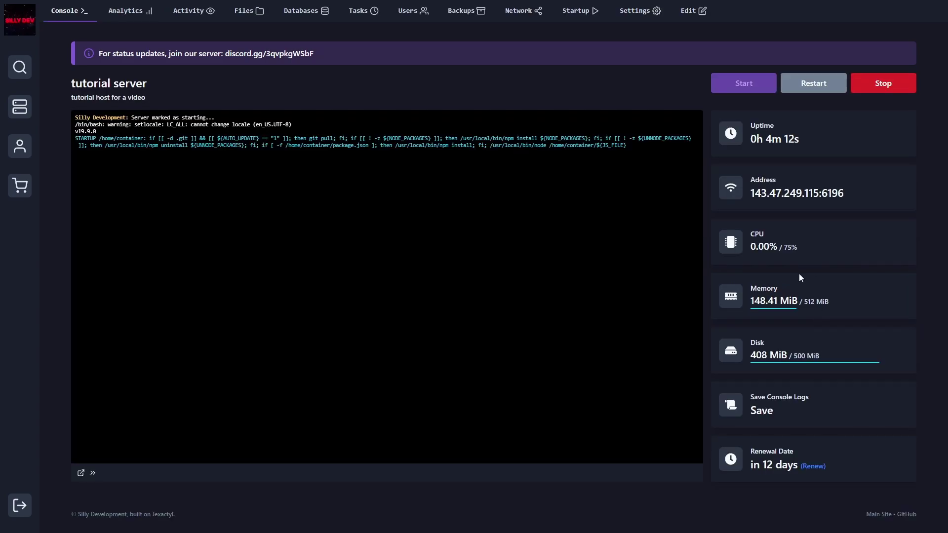
Check the server's renewal date and renewal cost, then close the renewal dialog without confirming.
left_click_drag(750, 451, 816, 478)
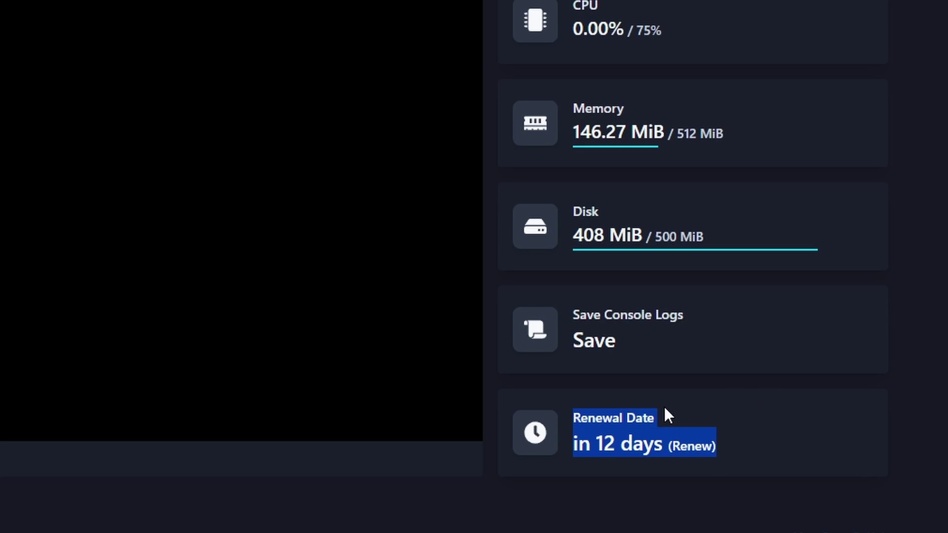
left_click(698, 447)
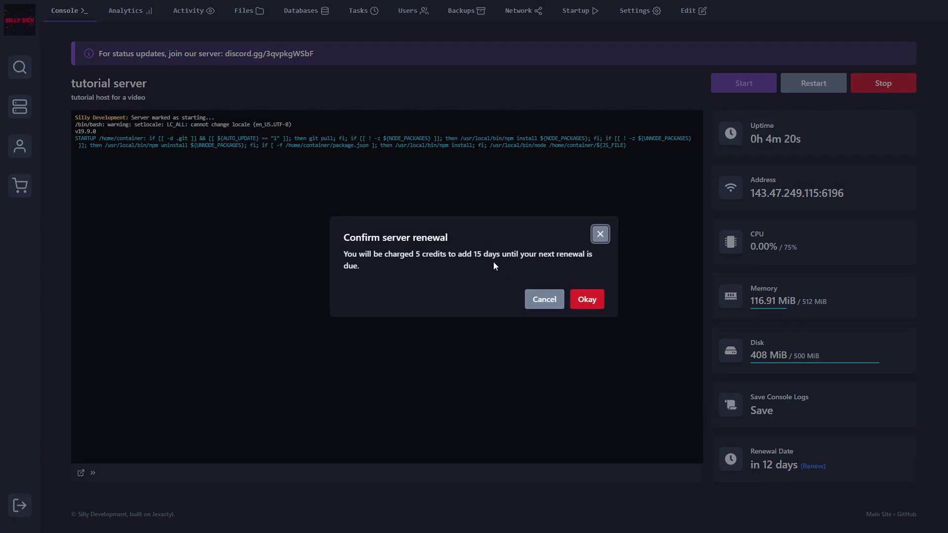
left_click_drag(343, 253, 576, 262)
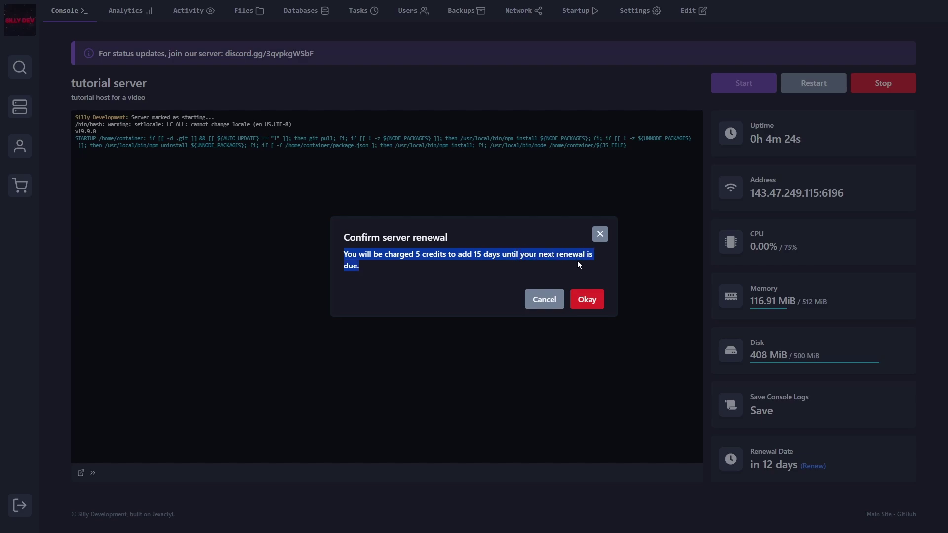
left_click(600, 234)
View the Store's Account Balance page showing 670 credits earned at 5 credits per minute.
left_click(20, 185)
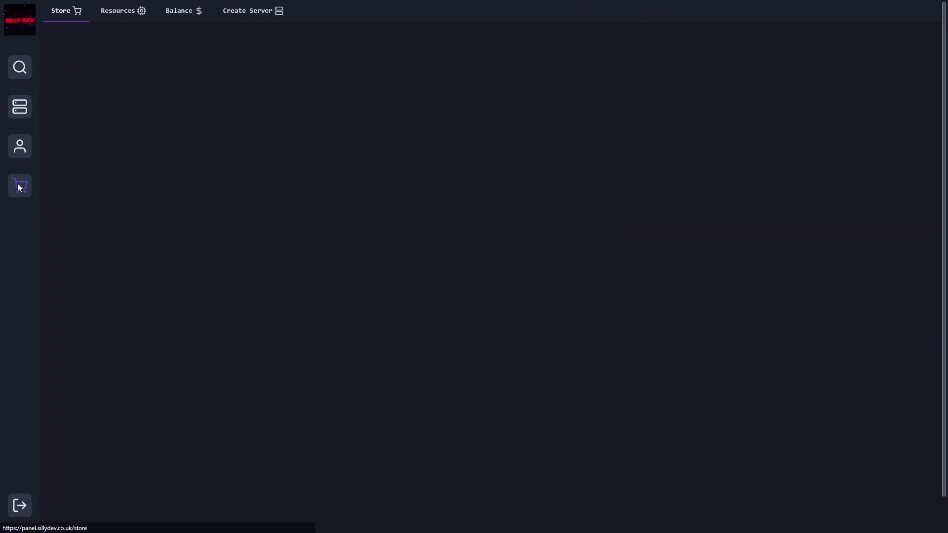
left_click(176, 12)
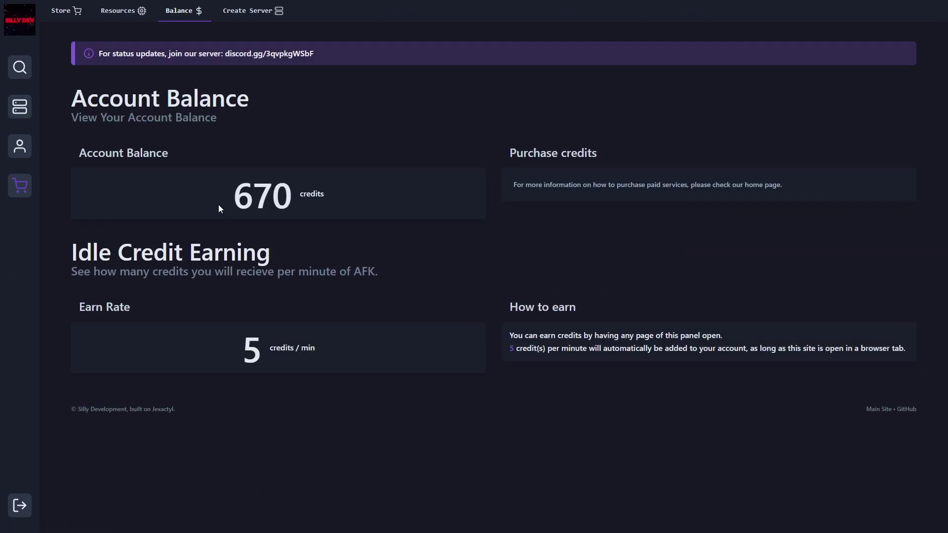
left_click_drag(255, 352, 334, 359)
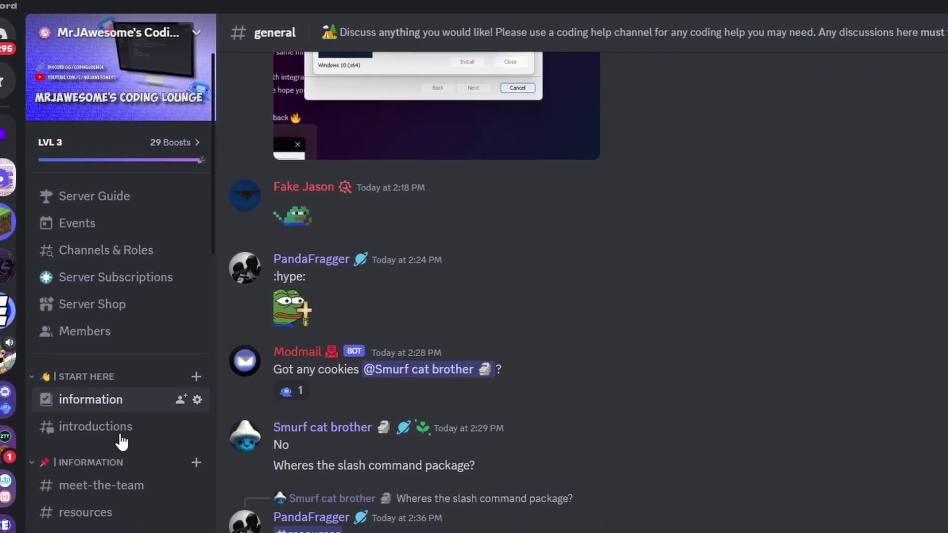
Scroll the Discord channel list and view the js-coding-help forum.
scroll(123, 429, "down", 5)
scroll(89, 444, "down", 3)
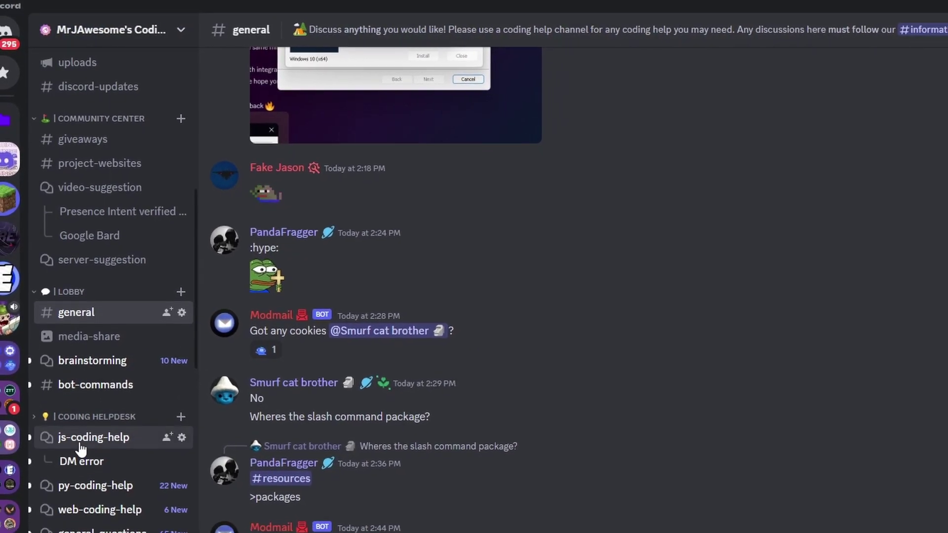
left_click(89, 435)
Return to the coding community server's #general channel.
scroll(83, 405, "up", 10)
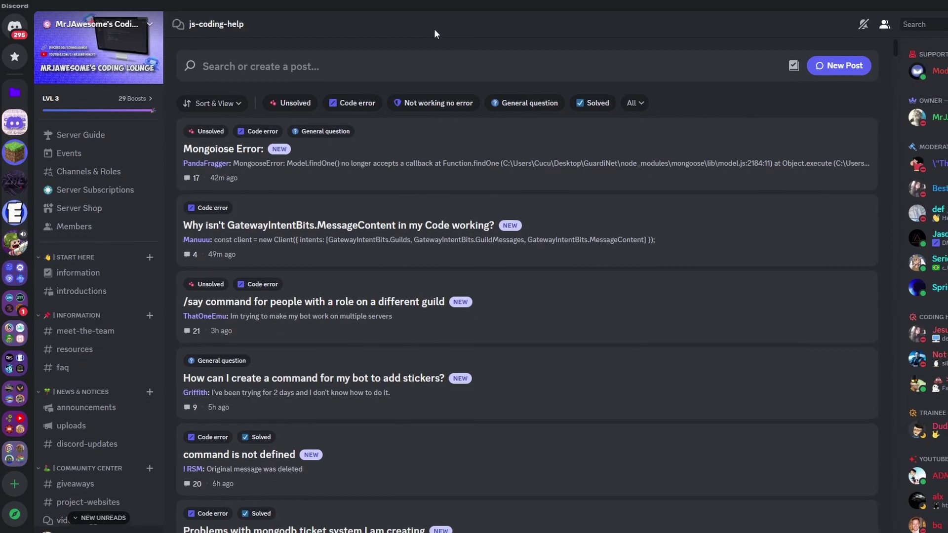
scroll(85, 327, "down", 5)
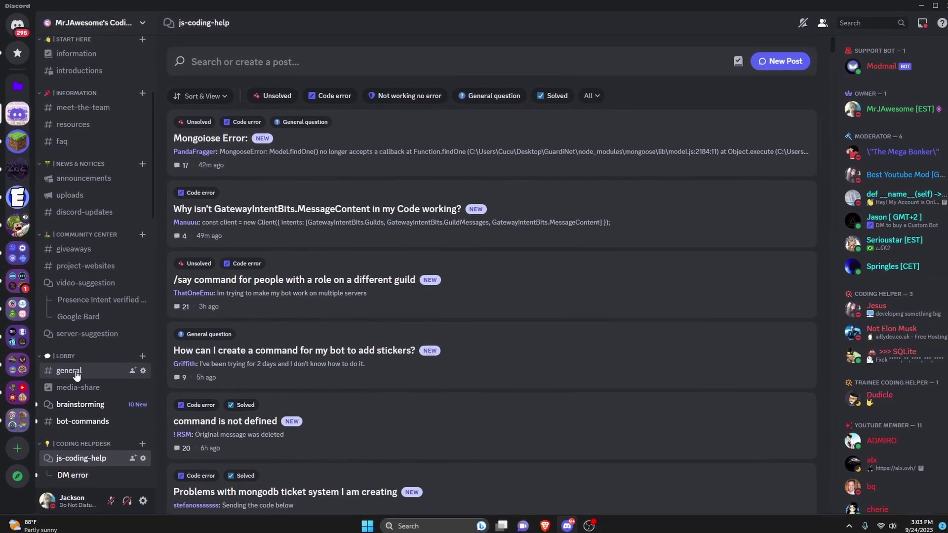
left_click(62, 146)
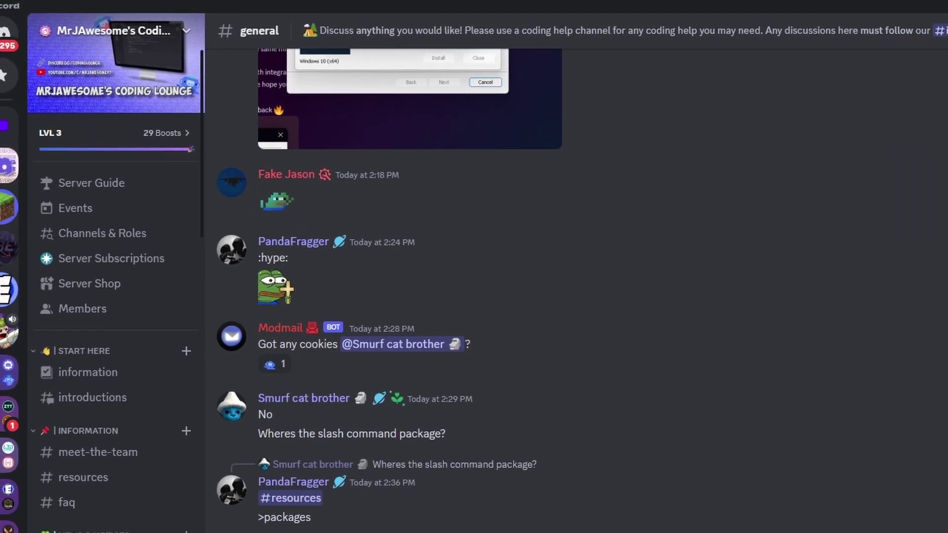